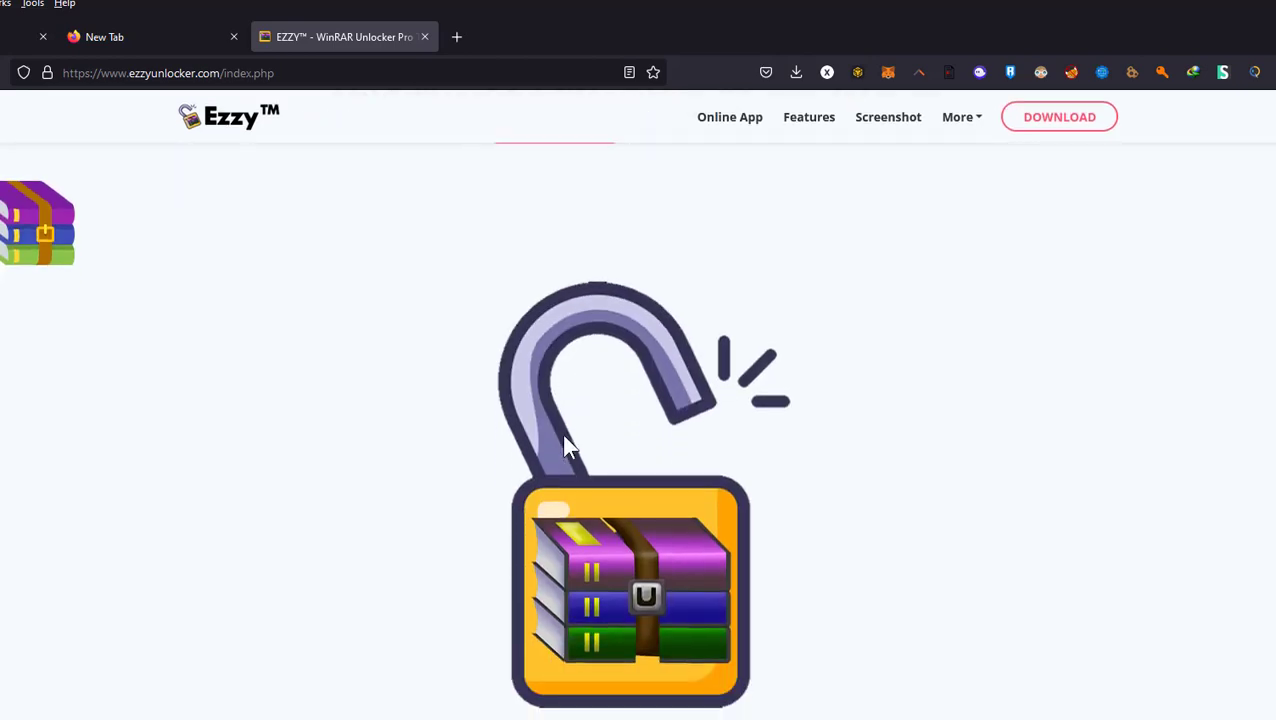
# Step: Scroll down the EZZY Unlocker home page and back up to review it
pyautogui.scroll(-1, 563, 445)
pyautogui.scroll(-3, 595, 460)
pyautogui.scroll(-3, 595, 460)
pyautogui.scroll(-3, 757, 470)
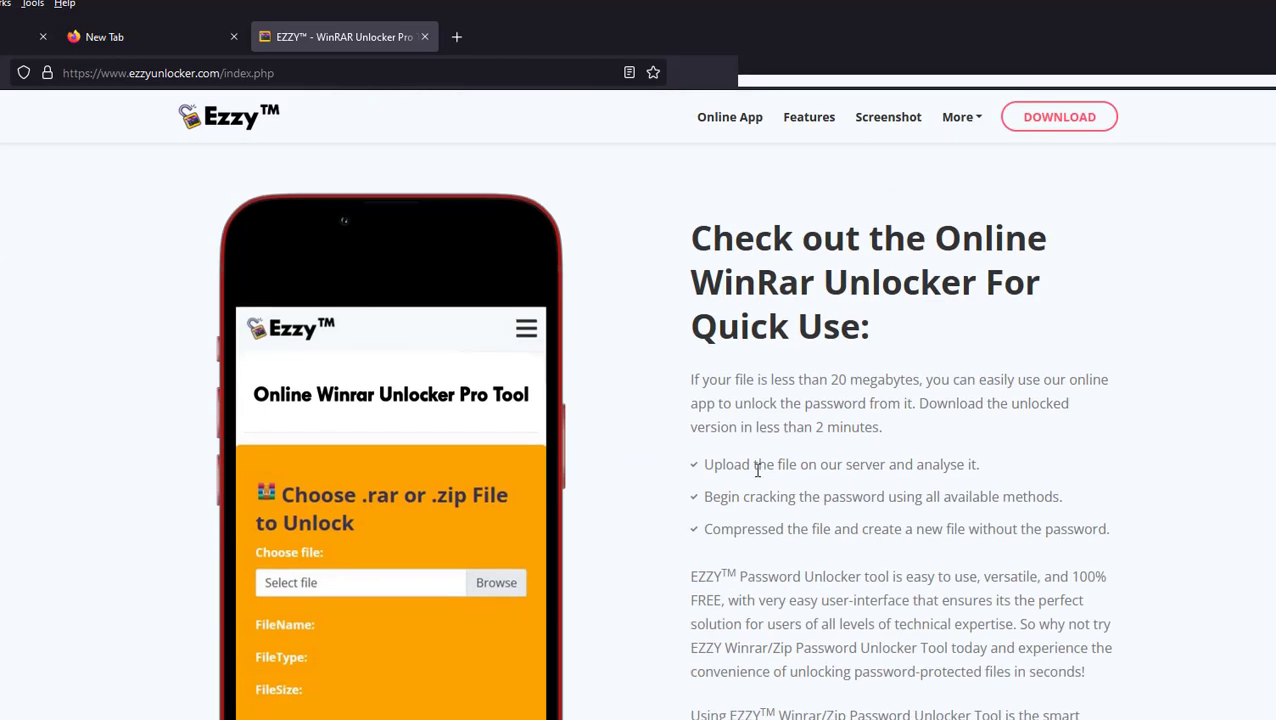
pyautogui.scroll(-3, 760, 470)
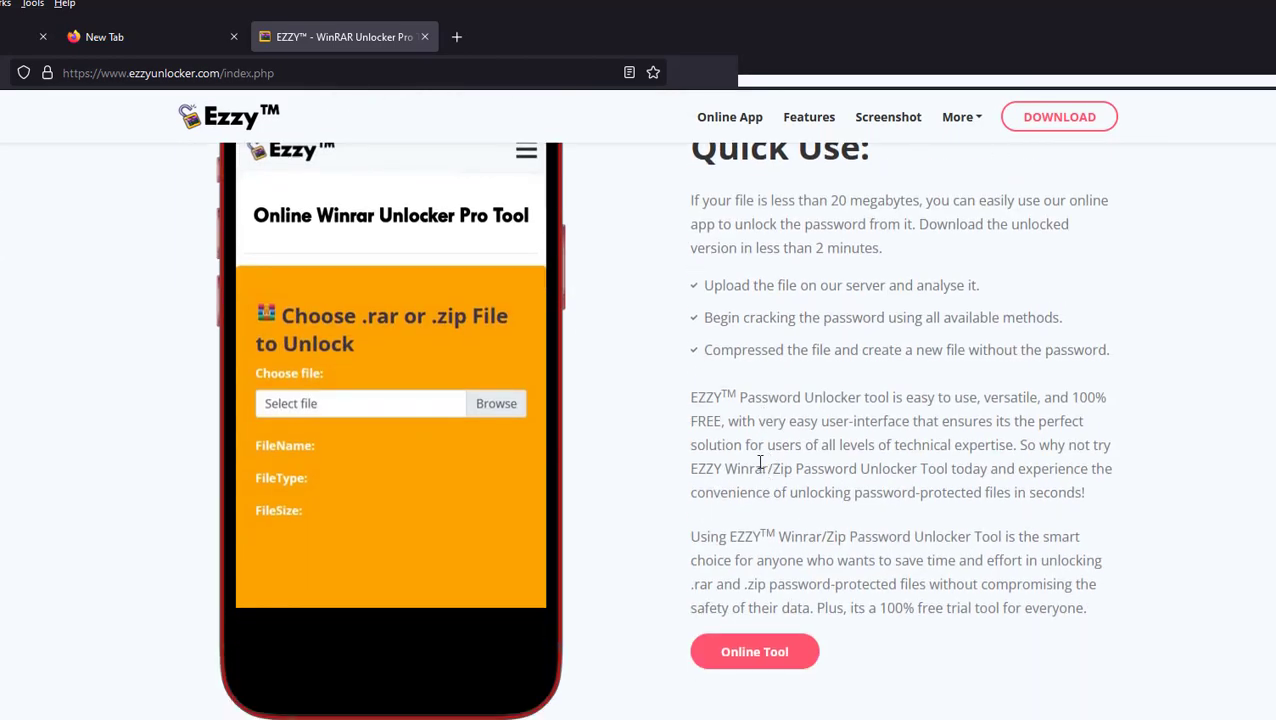
pyautogui.scroll(10, 760, 462)
pyautogui.scroll(5, 741, 470)
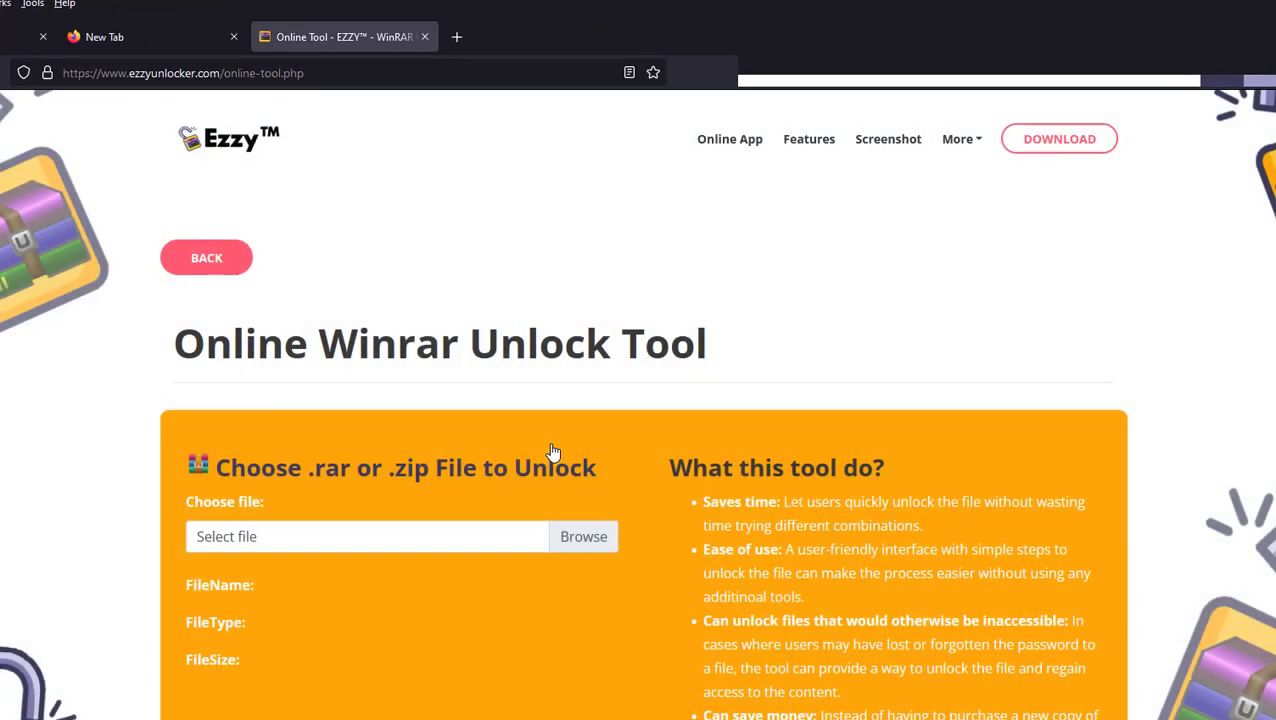
# Step: Scroll through the Online Winrar Unlock Tool page and its How to Use steps
pyautogui.scroll(-3, 668, 450)
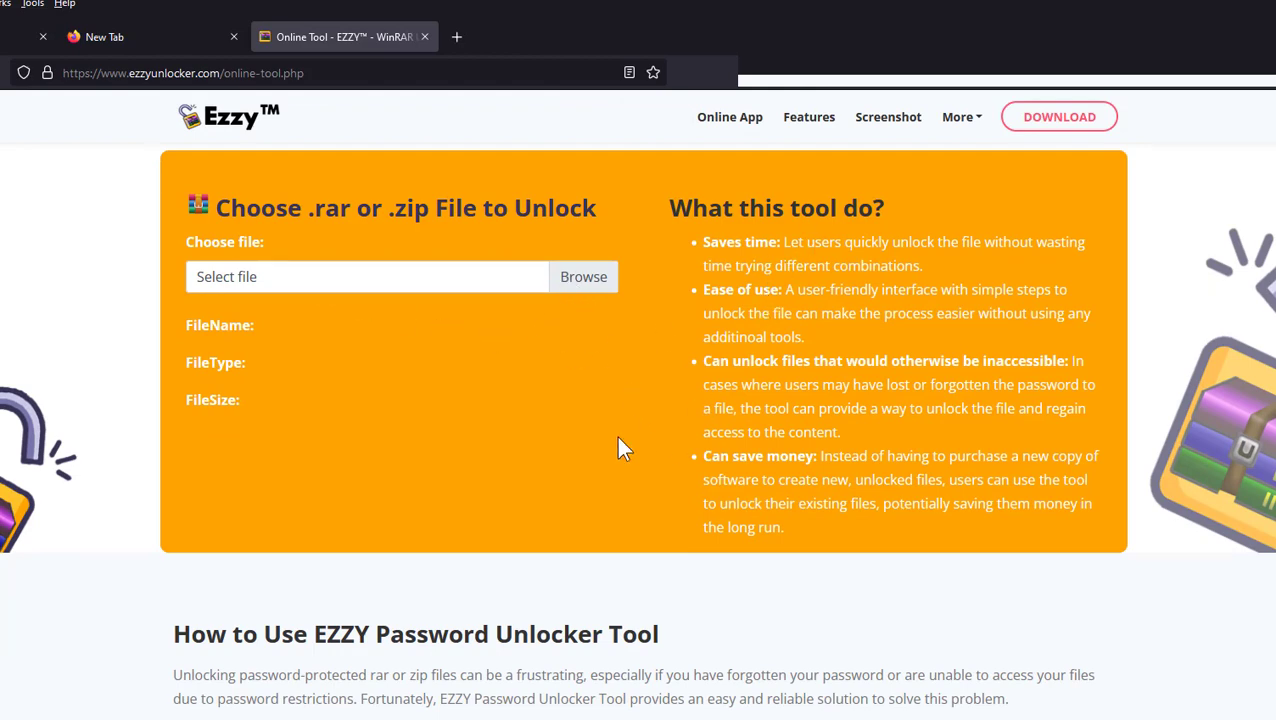
pyautogui.scroll(-5, 616, 437)
pyautogui.scroll(5, 670, 449)
pyautogui.scroll(-5, 621, 446)
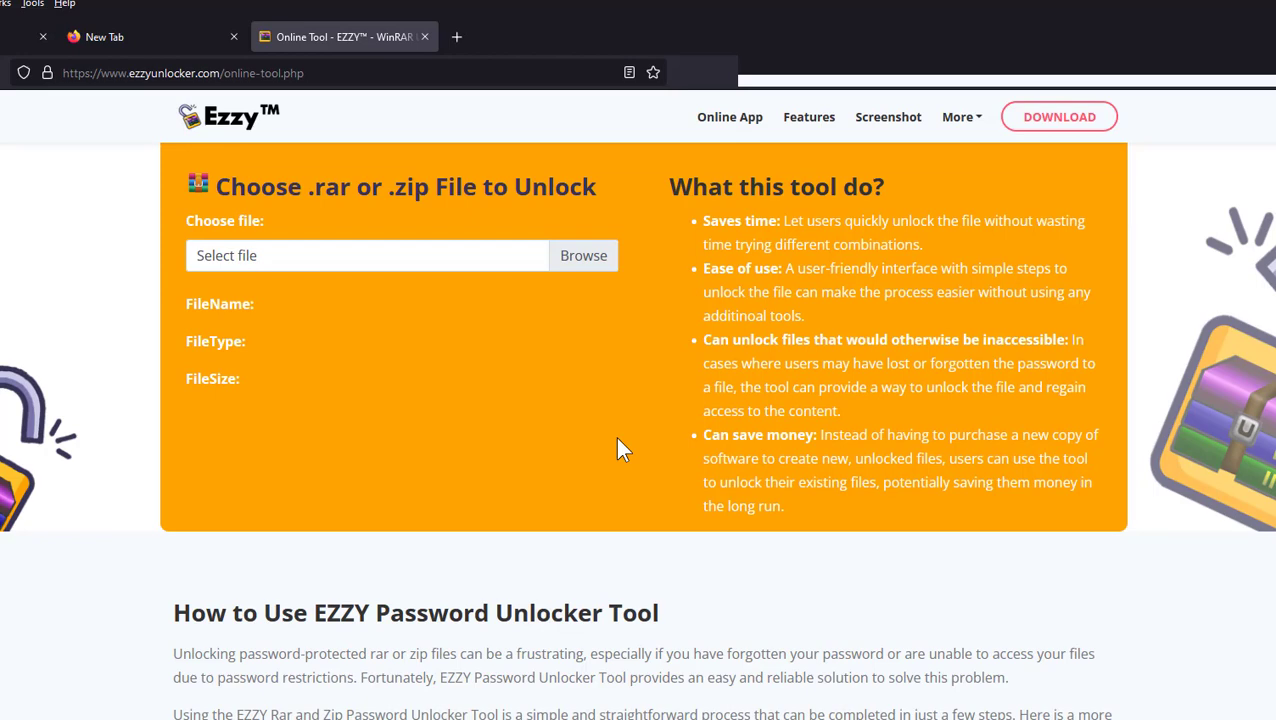
pyautogui.scroll(5, 672, 450)
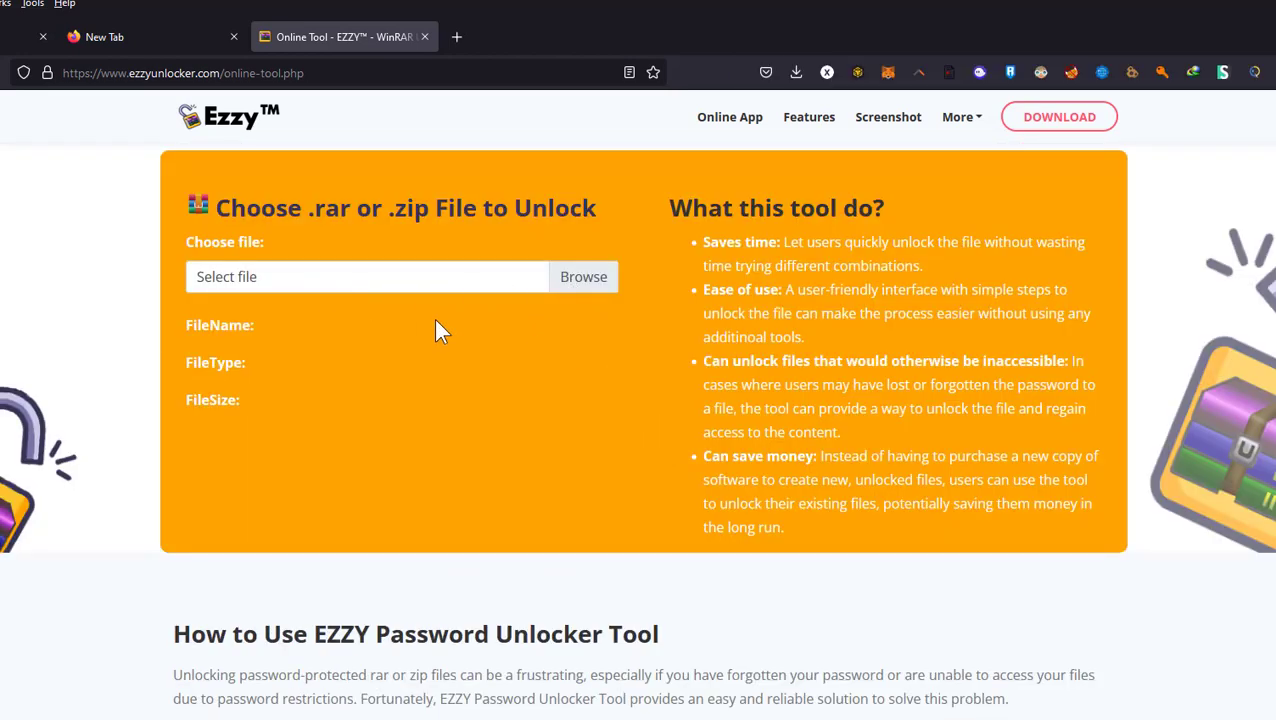
pyautogui.scroll(-4, 605, 450)
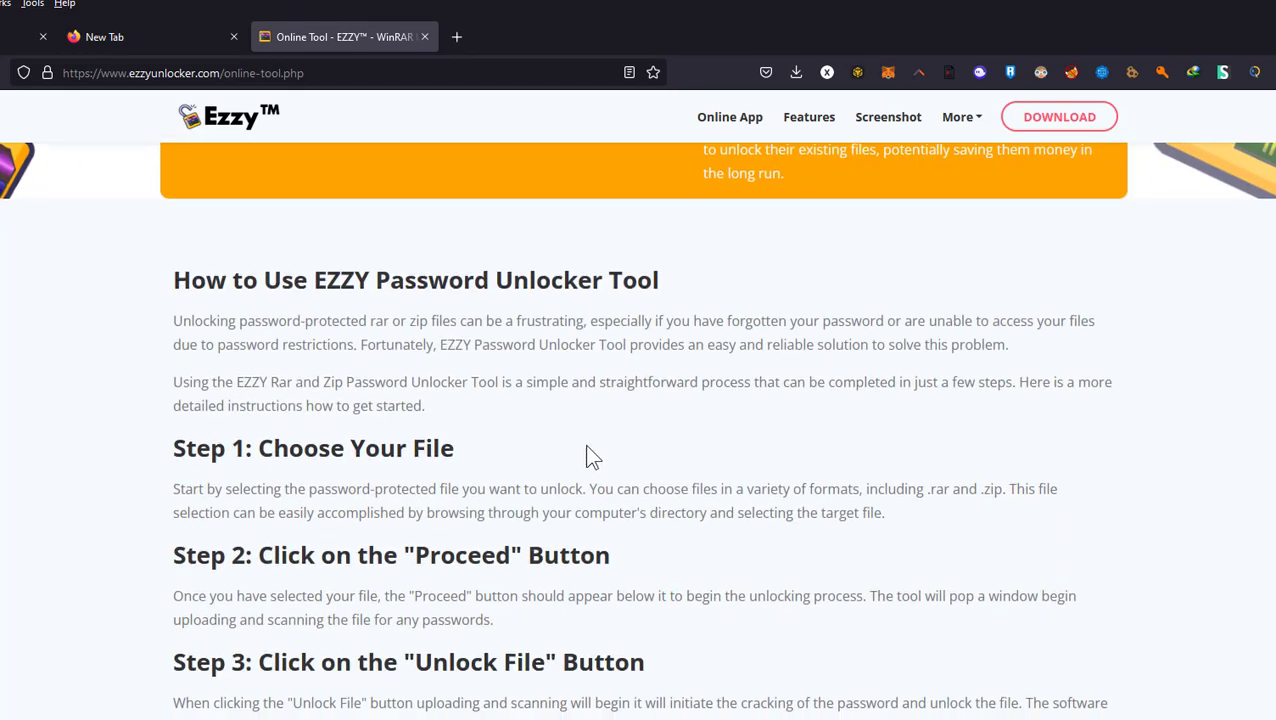
pyautogui.scroll(-2, 460, 380)
# Step: Wait out the desktop unlocker download countdown on the download page
pyautogui.scroll(-1, 515, 335)
pyautogui.scroll(1, 700, 340)
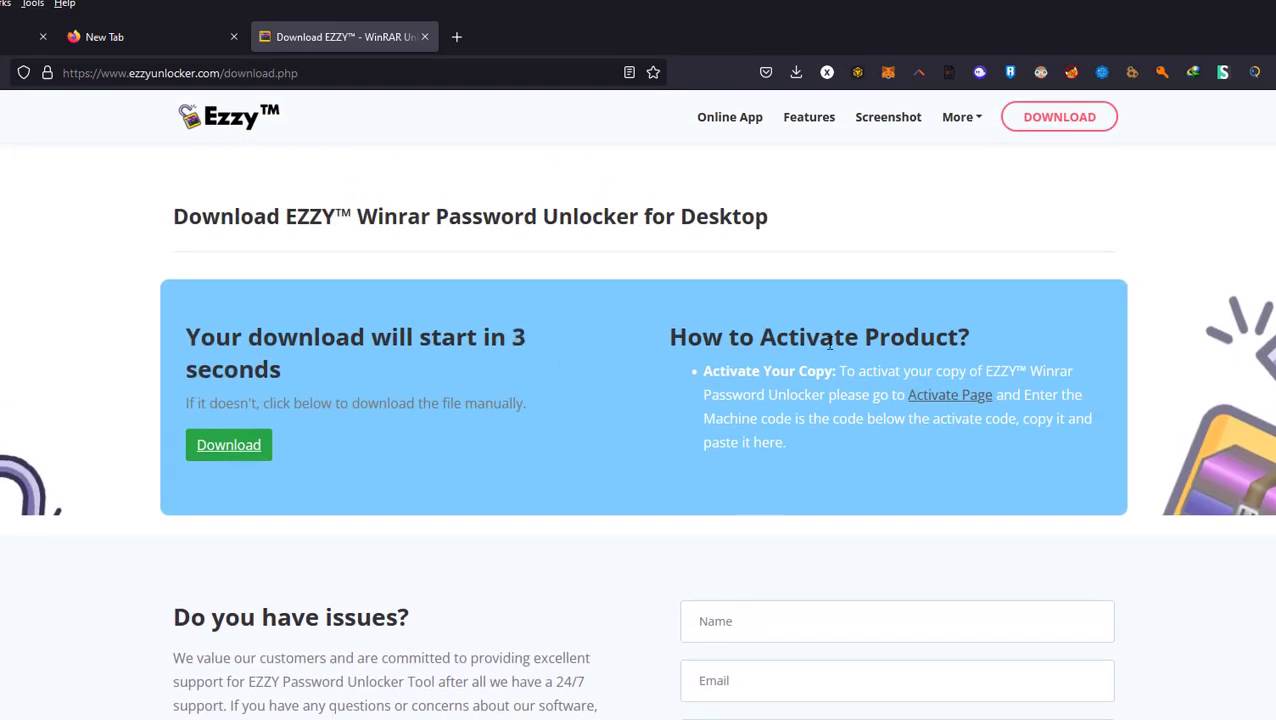
pyautogui.moveTo(261, 226); pyautogui.dragTo(666, 220)
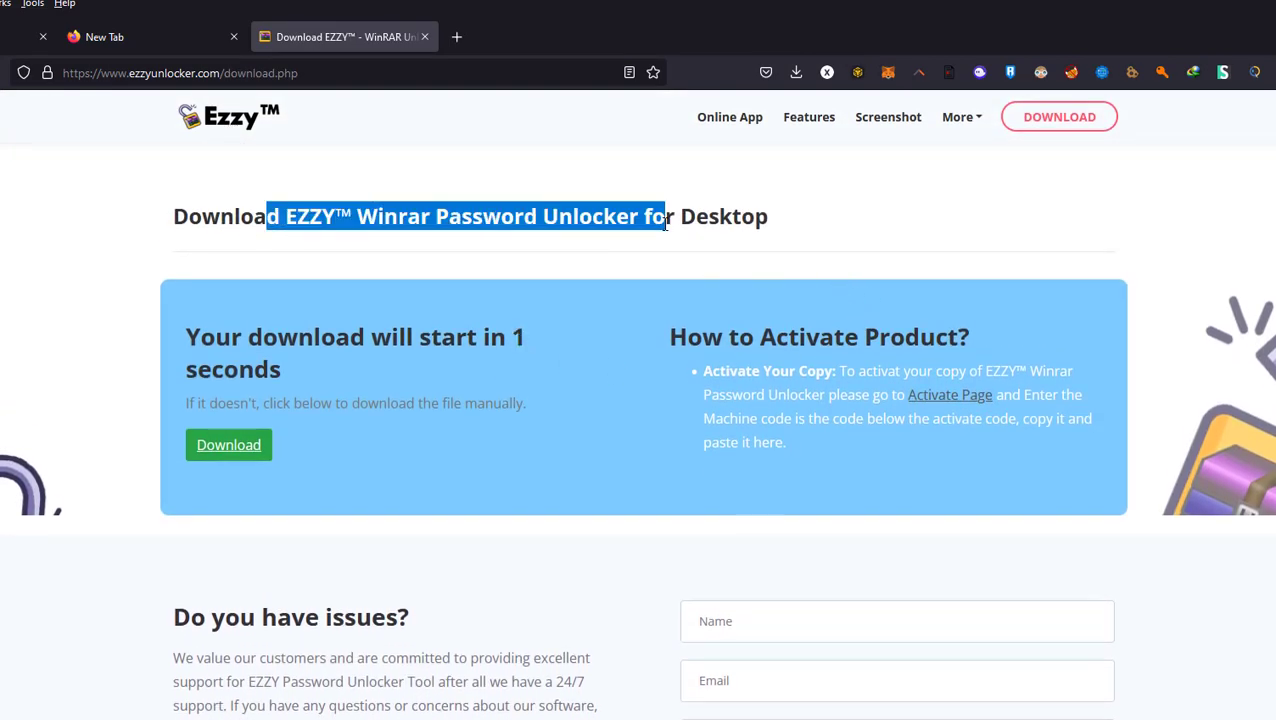
pyautogui.click(908, 281)
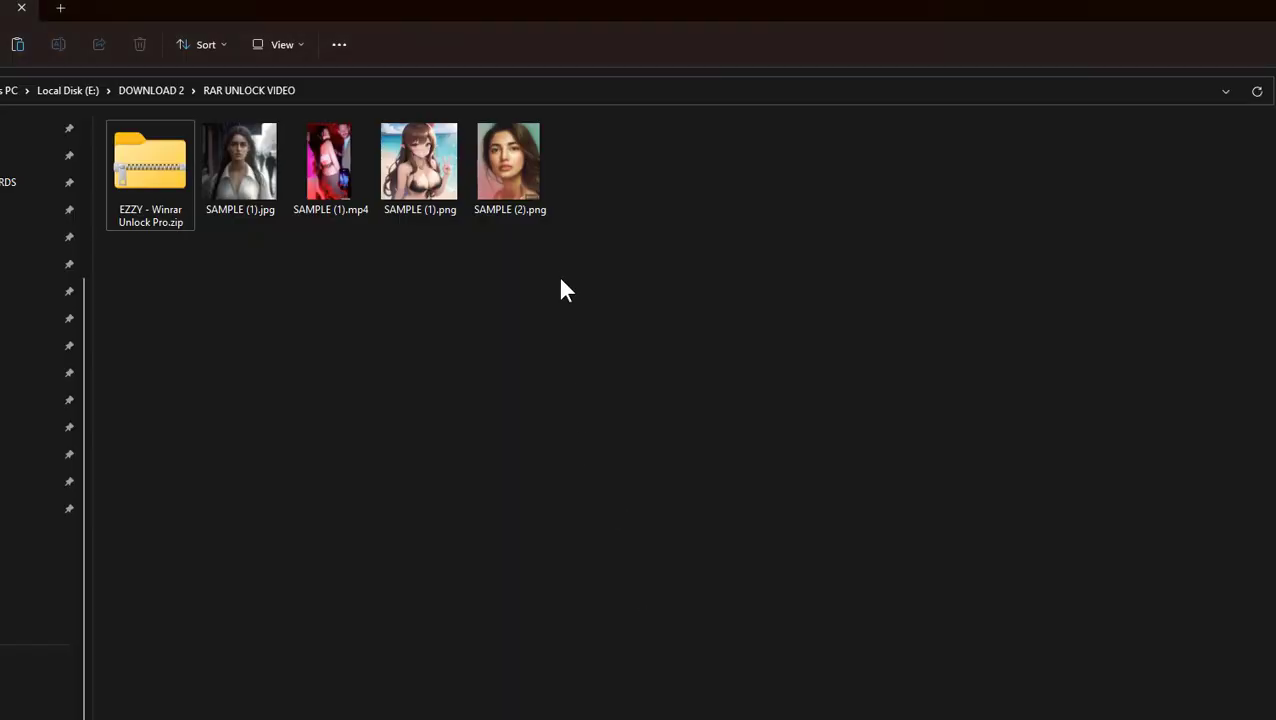
# Step: Preview the SAMPLE images in Photos, stepping between them, then close the viewer
pyautogui.moveTo(561, 281); pyautogui.dragTo(258, 152)
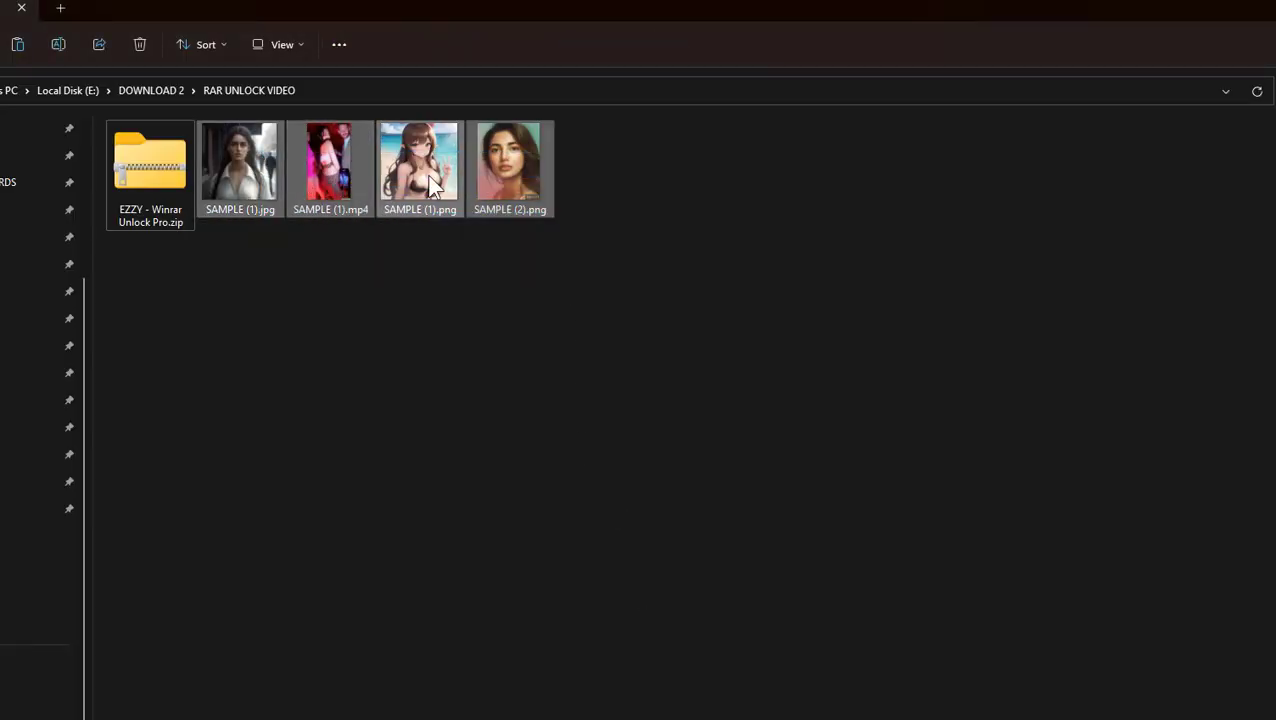
pyautogui.rightClick(424, 169)
pyautogui.click(338, 288)
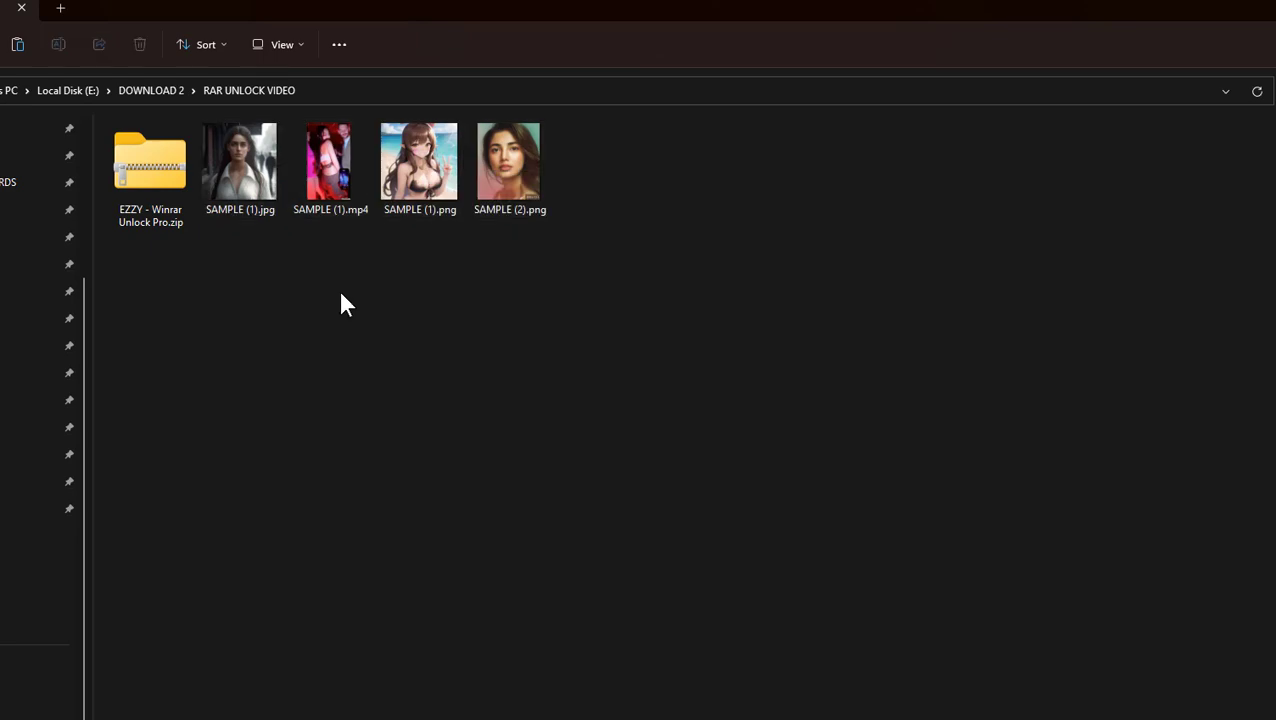
pyautogui.doubleClick(433, 172)
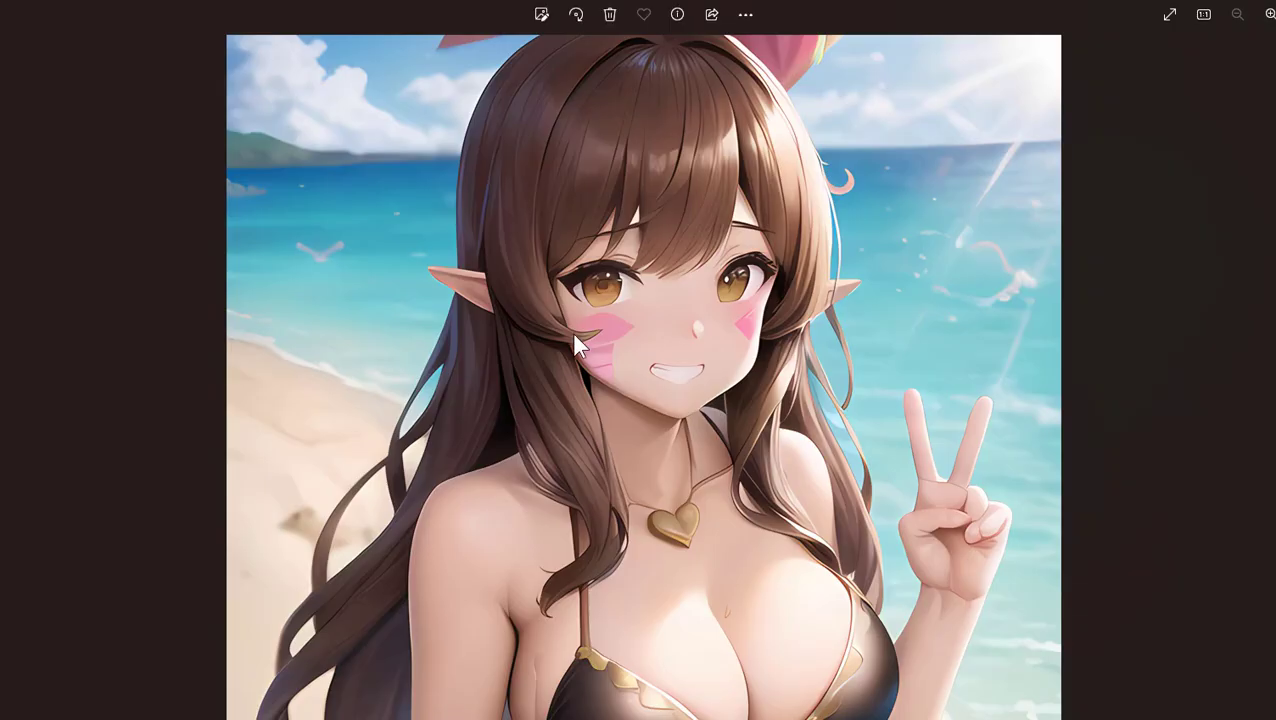
pyautogui.press('Right')
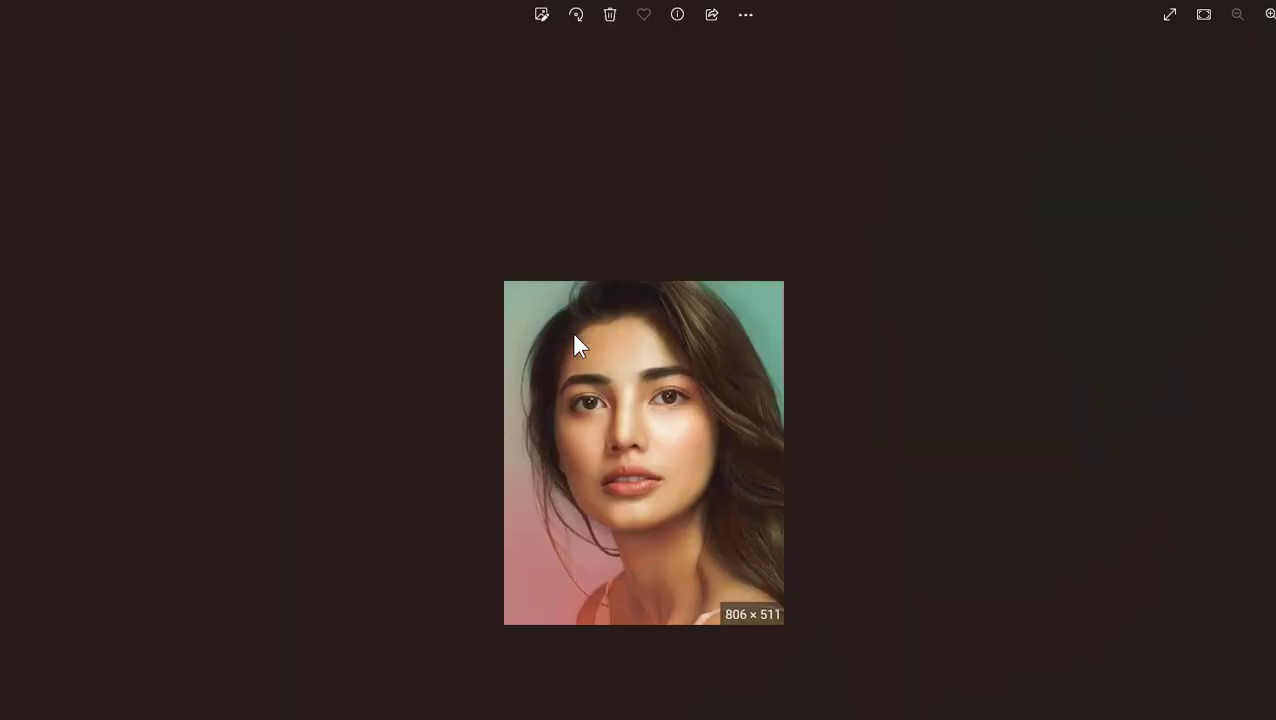
pyautogui.press('Left')
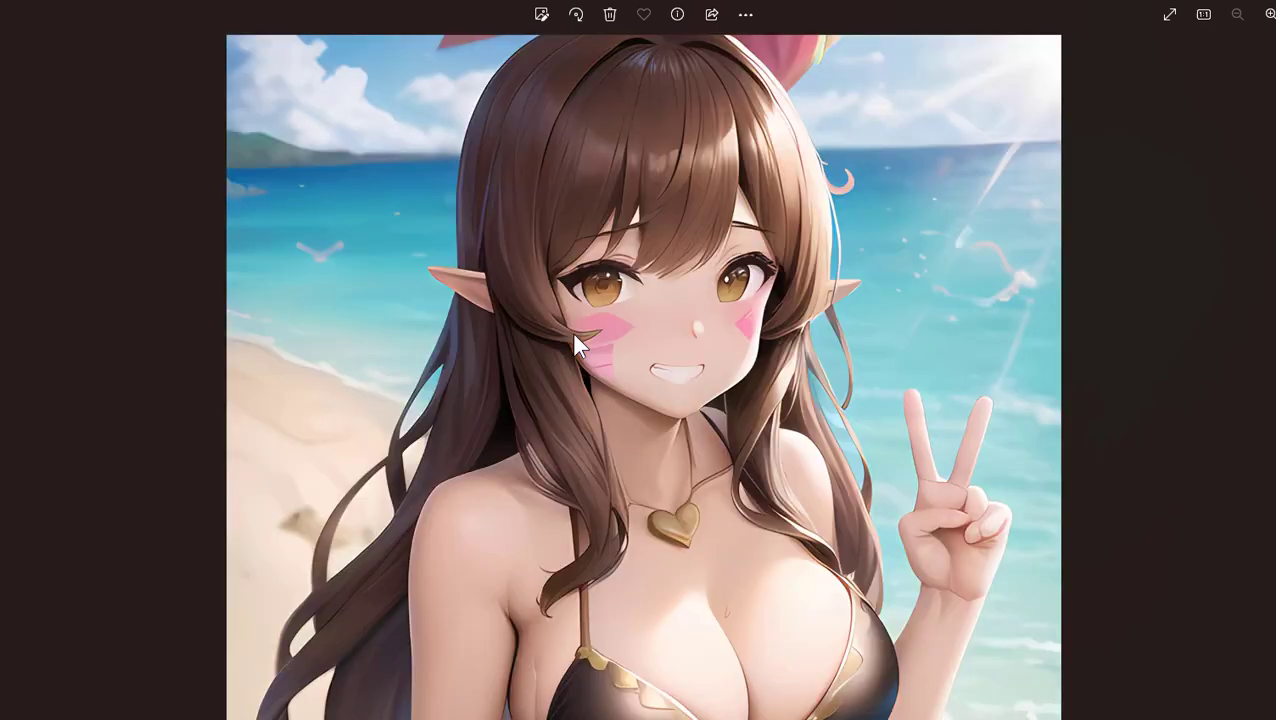
pyautogui.press('Left')
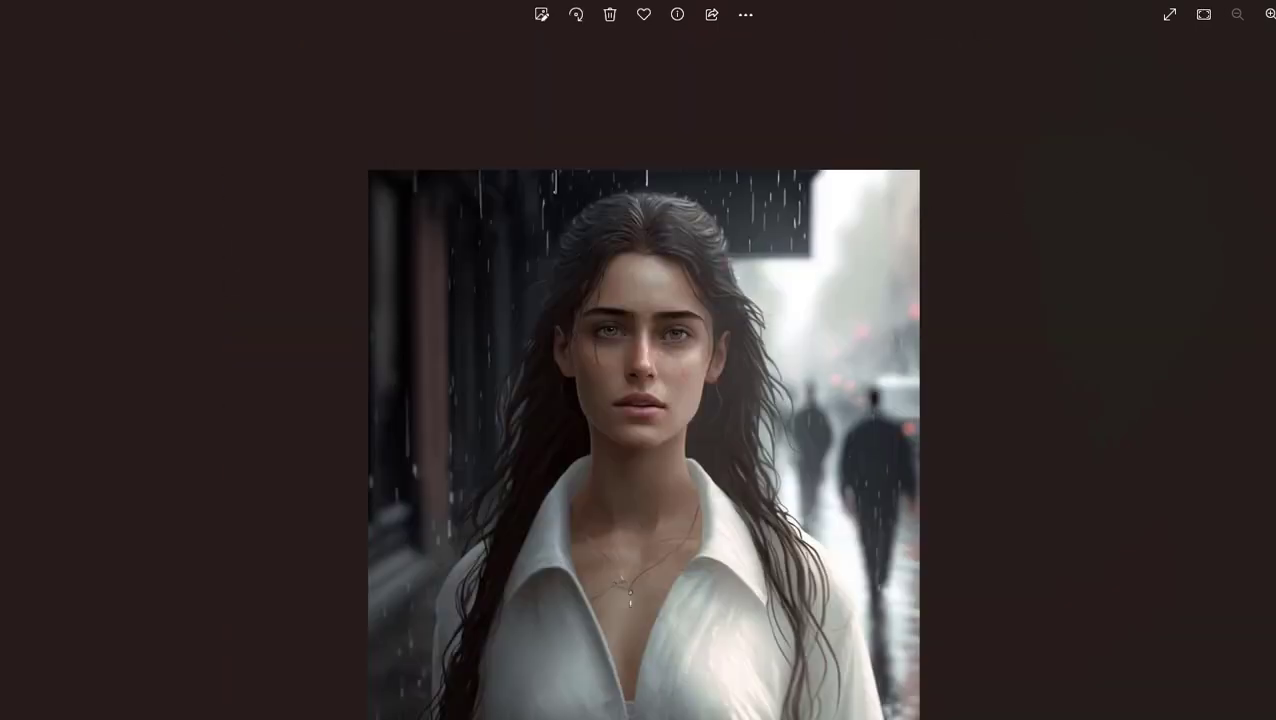
pyautogui.hotkey('alt', 'F4')
# Step: Select the four SAMPLE image files and bring up their context menu
pyautogui.click(512, 311)
pyautogui.moveTo(564, 304); pyautogui.dragTo(227, 160)
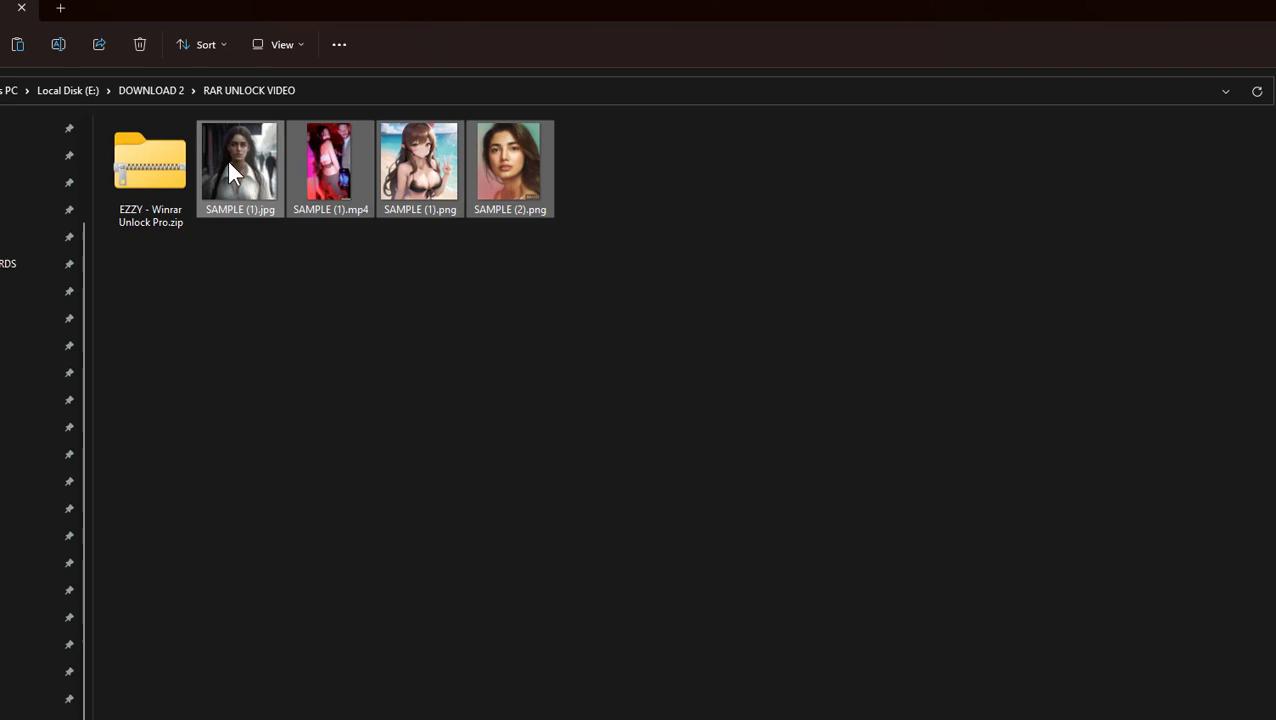
pyautogui.rightClick(227, 160)
pyautogui.click(333, 478)
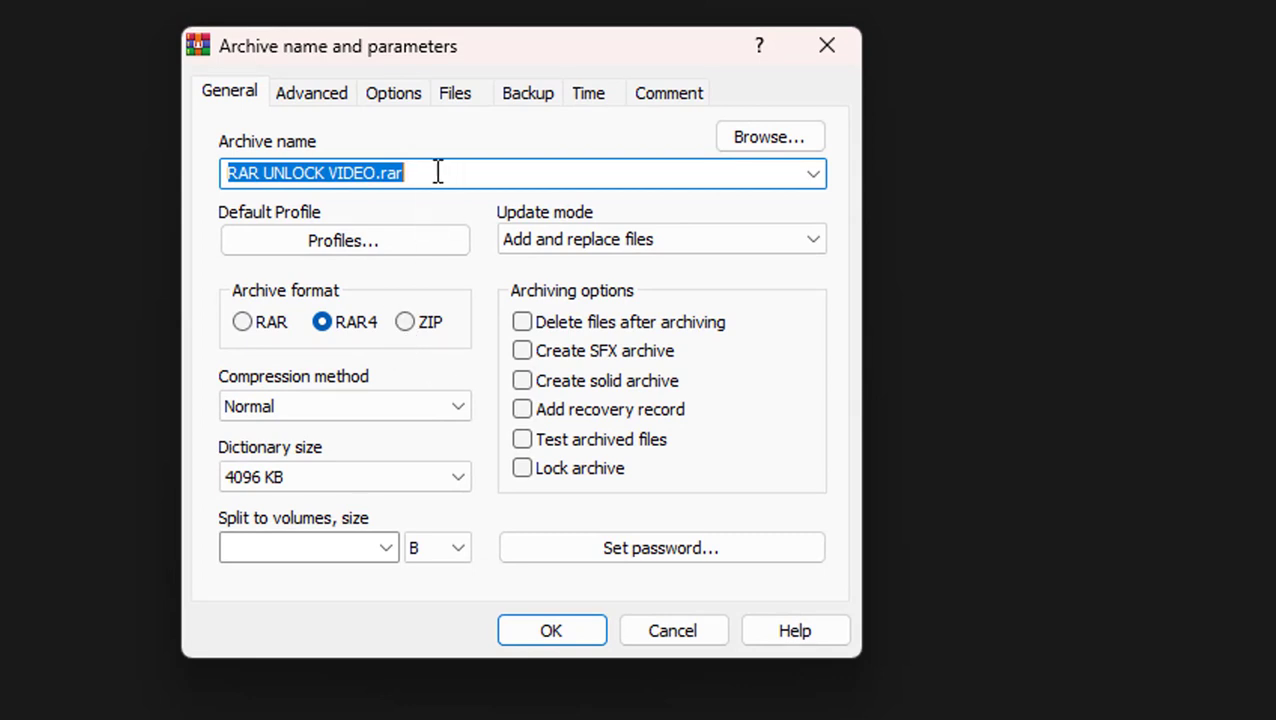
pyautogui.write('passworded')
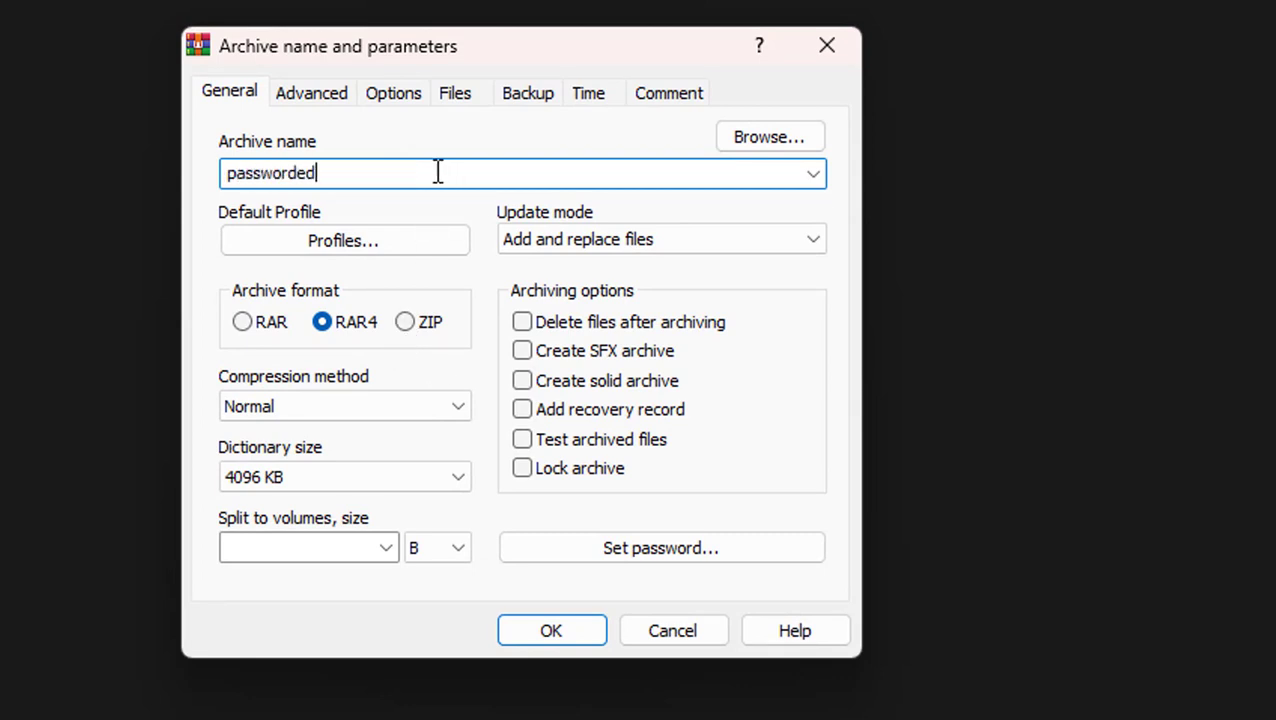
pyautogui.click(631, 555)
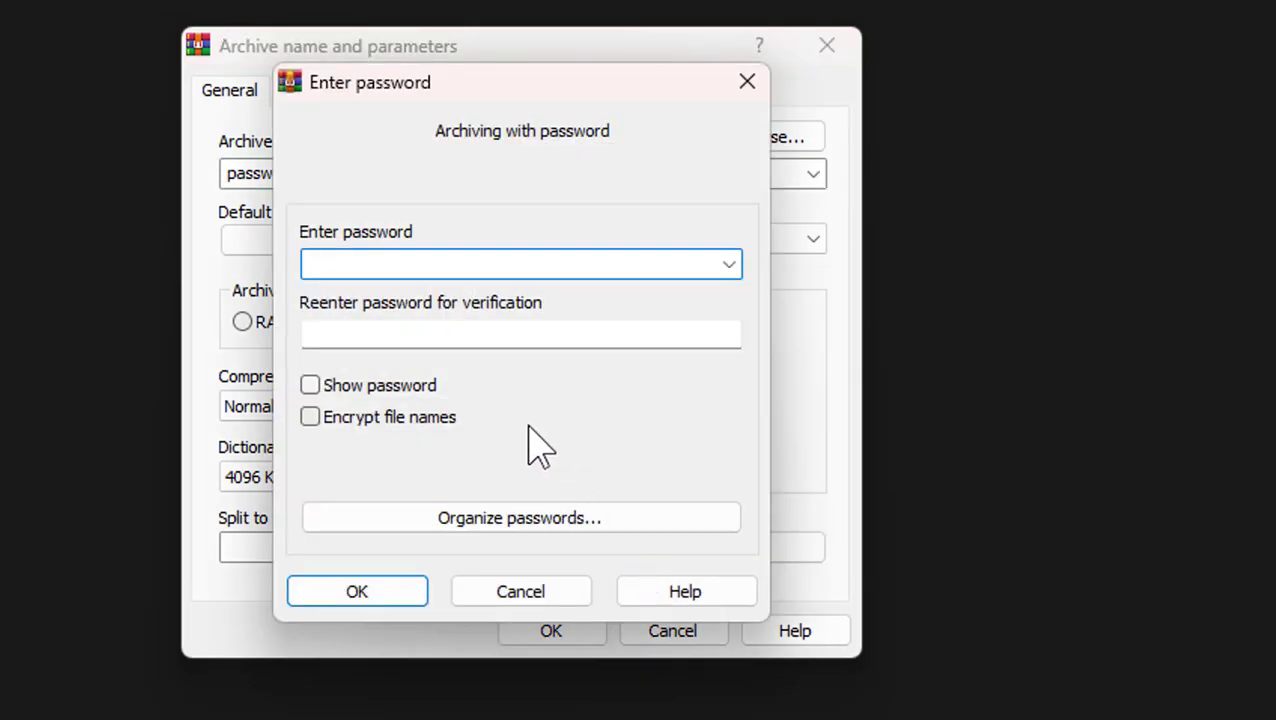
pyautogui.write('pa')
pyautogui.write('ssword')
pyautogui.press('Tab')
pyautogui.write('pas')
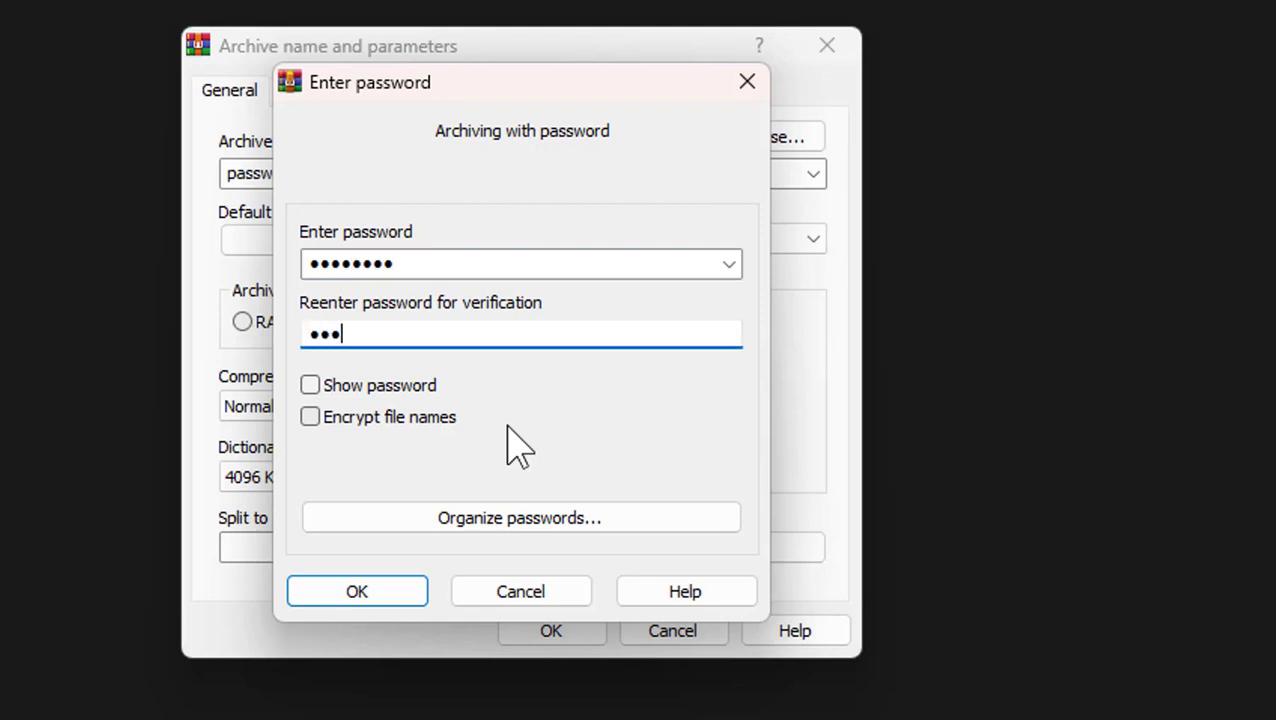
pyautogui.write('sword')
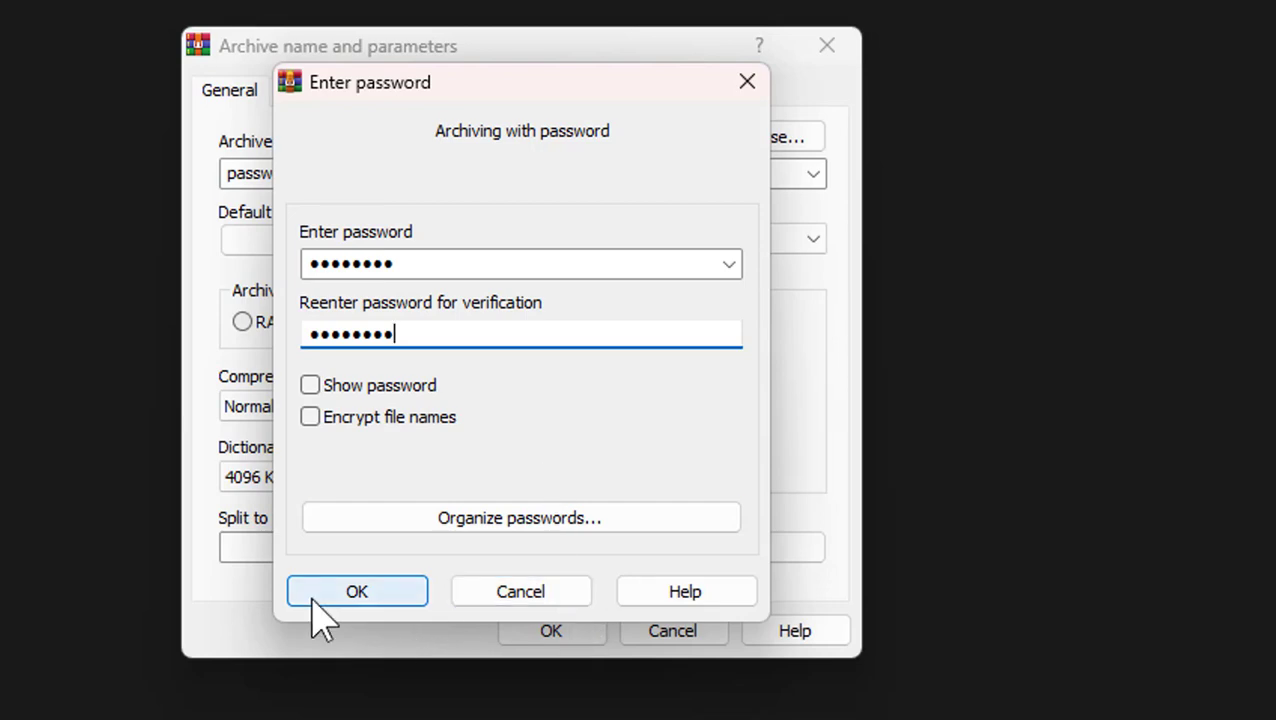
pyautogui.click(350, 594)
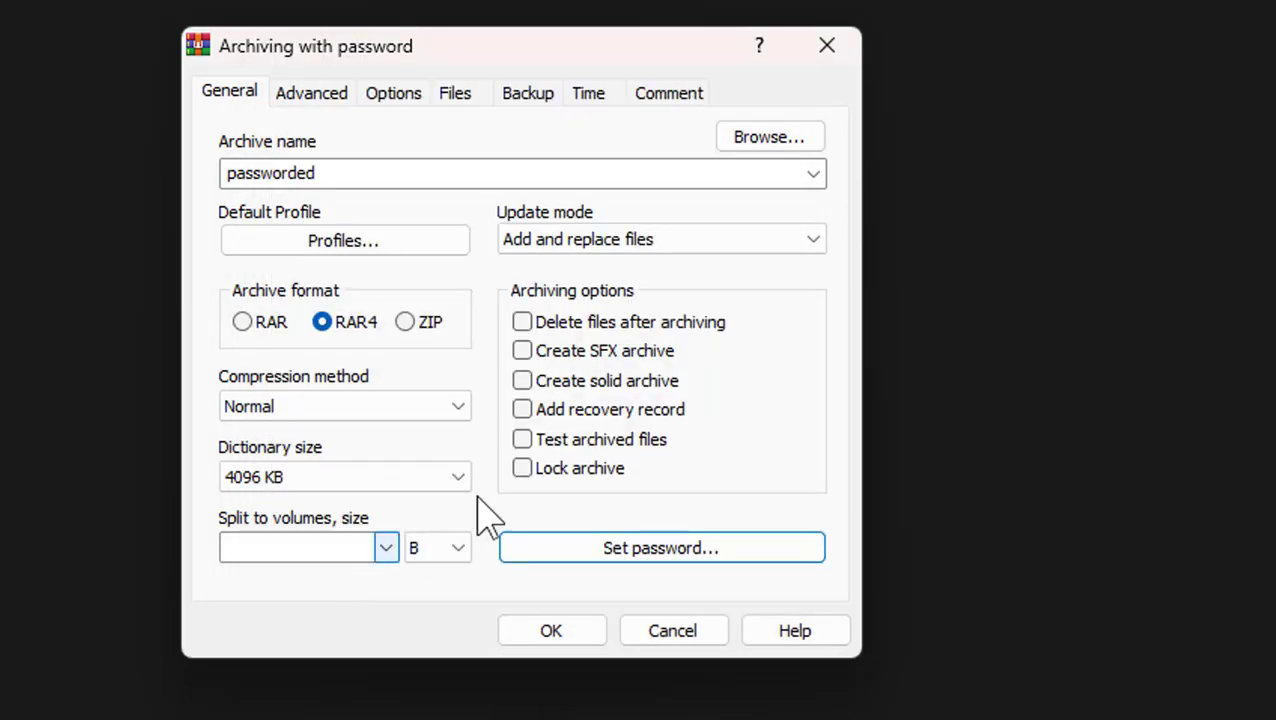
# Step: Create passworded.rar and try opening SAMPLE (2).png inside it
pyautogui.click(553, 634)
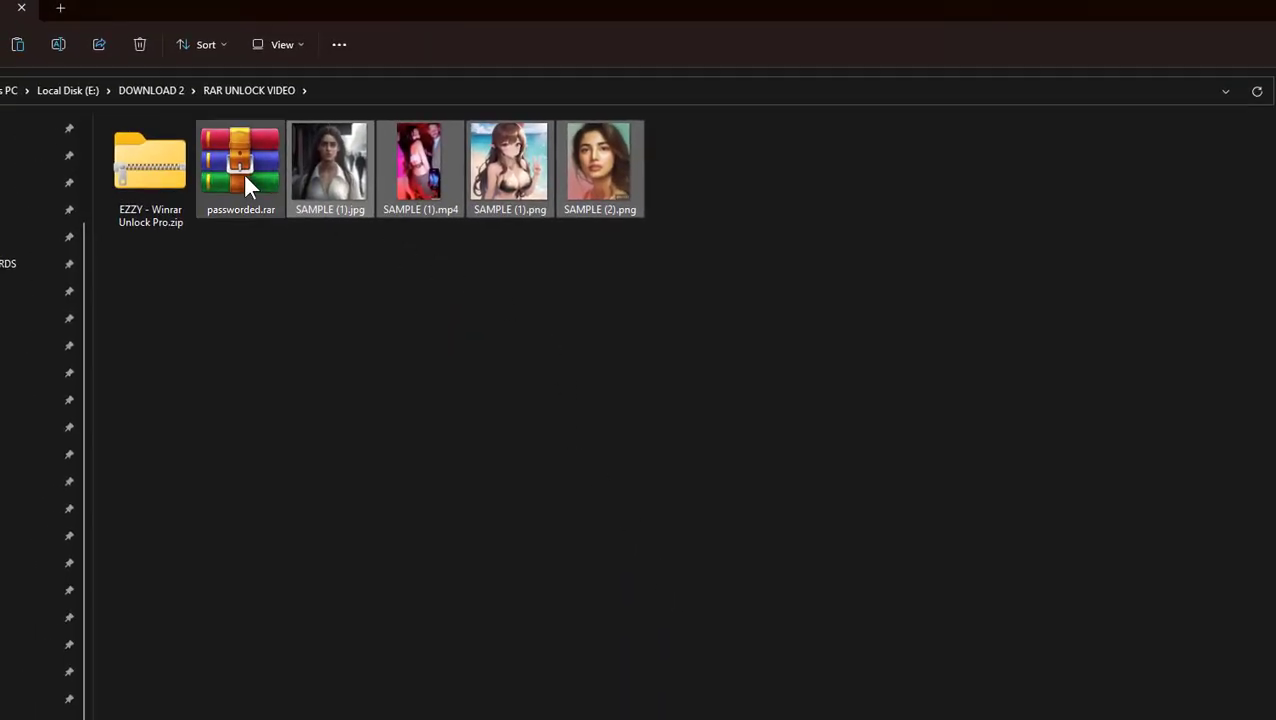
pyautogui.click(243, 172)
pyautogui.doubleClick(243, 172)
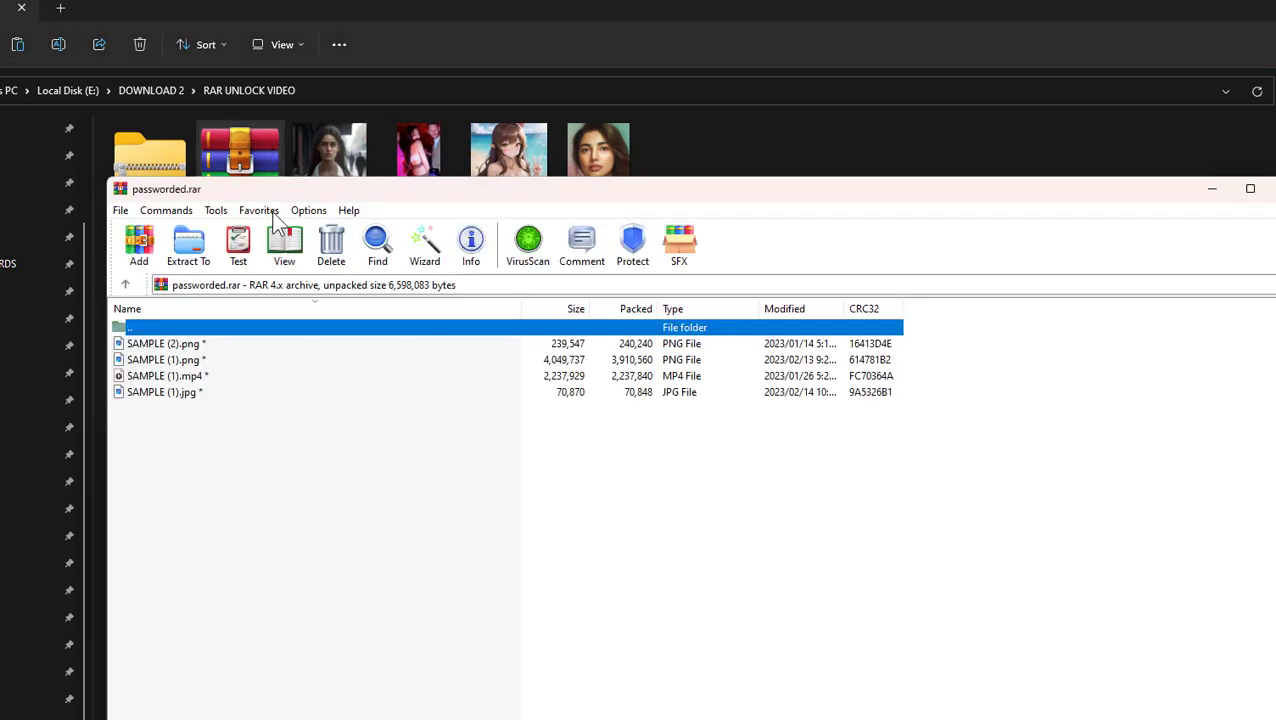
pyautogui.doubleClick(190, 343)
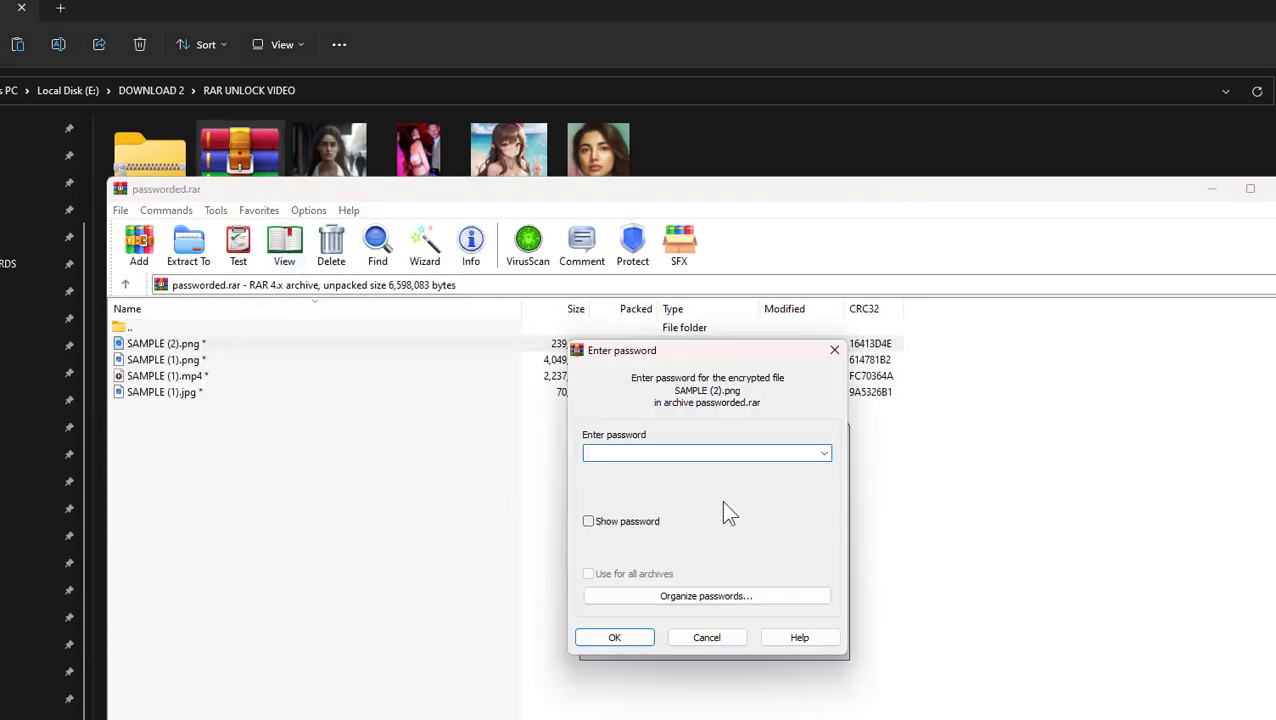
# Step: Cancel the password prompt, close WinRAR, and return to the unlock tool page
pyautogui.click(834, 350)
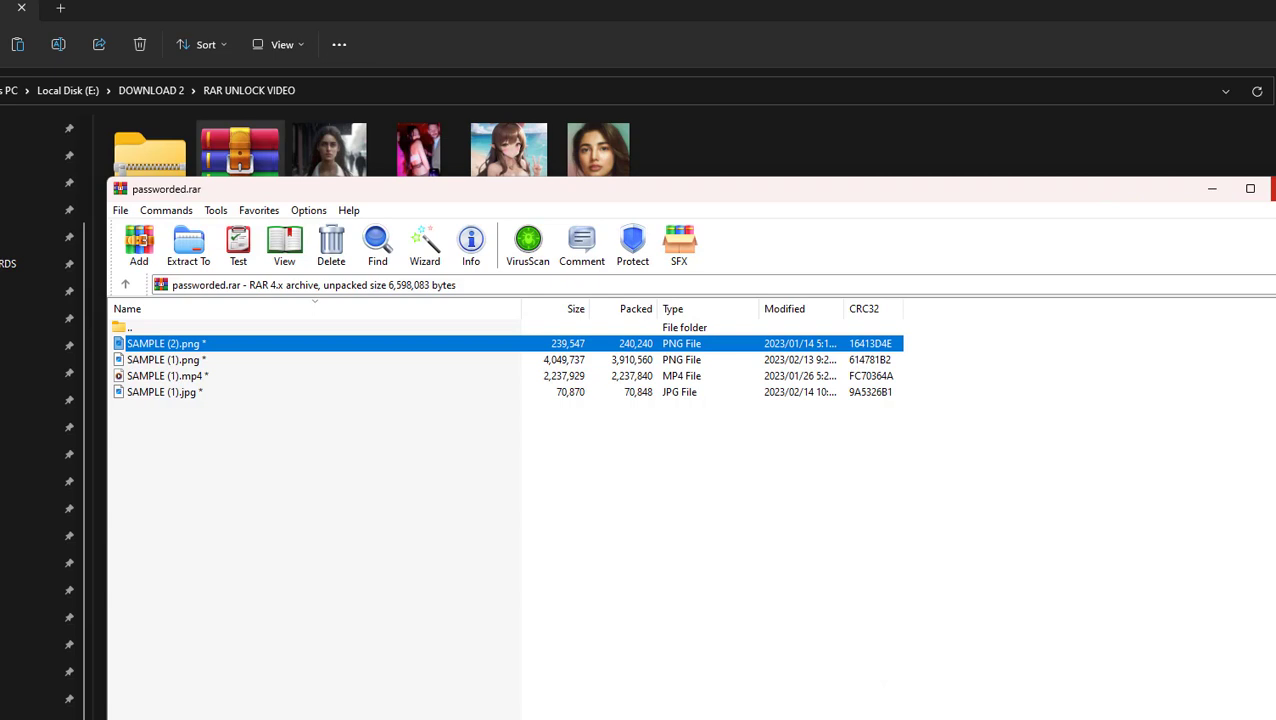
pyautogui.click(1274, 189)
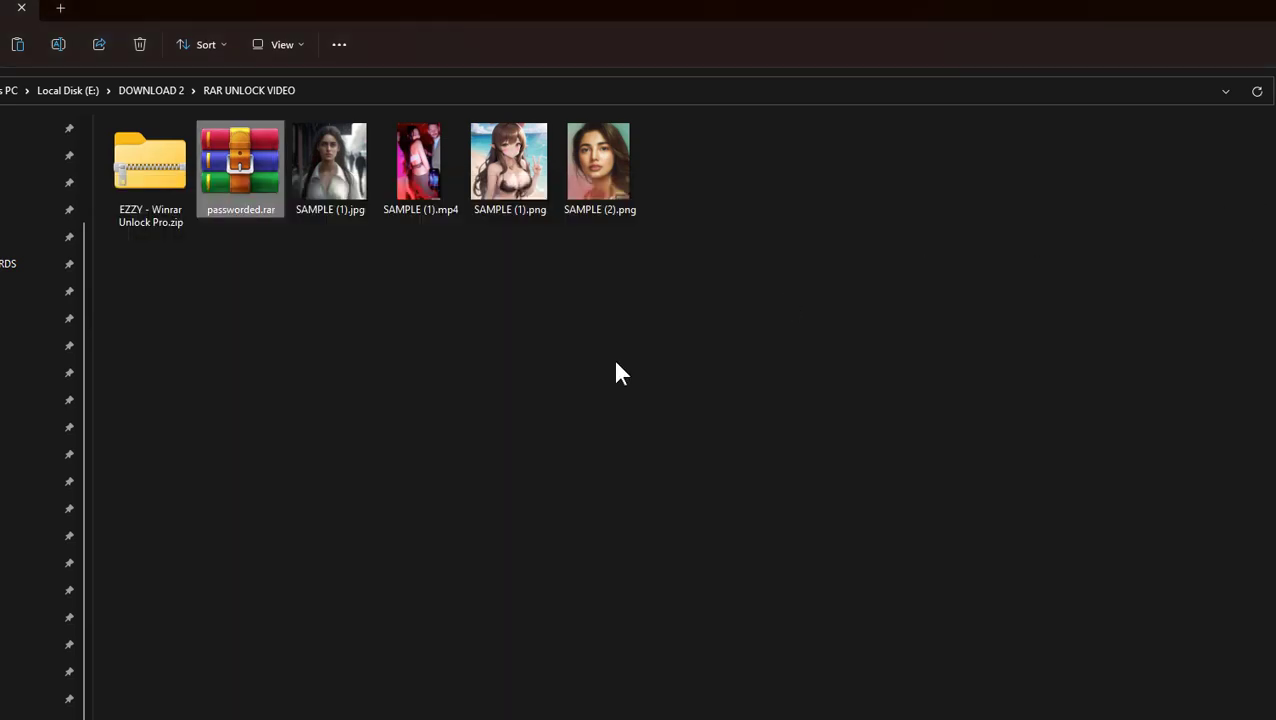
pyautogui.click(336, 320)
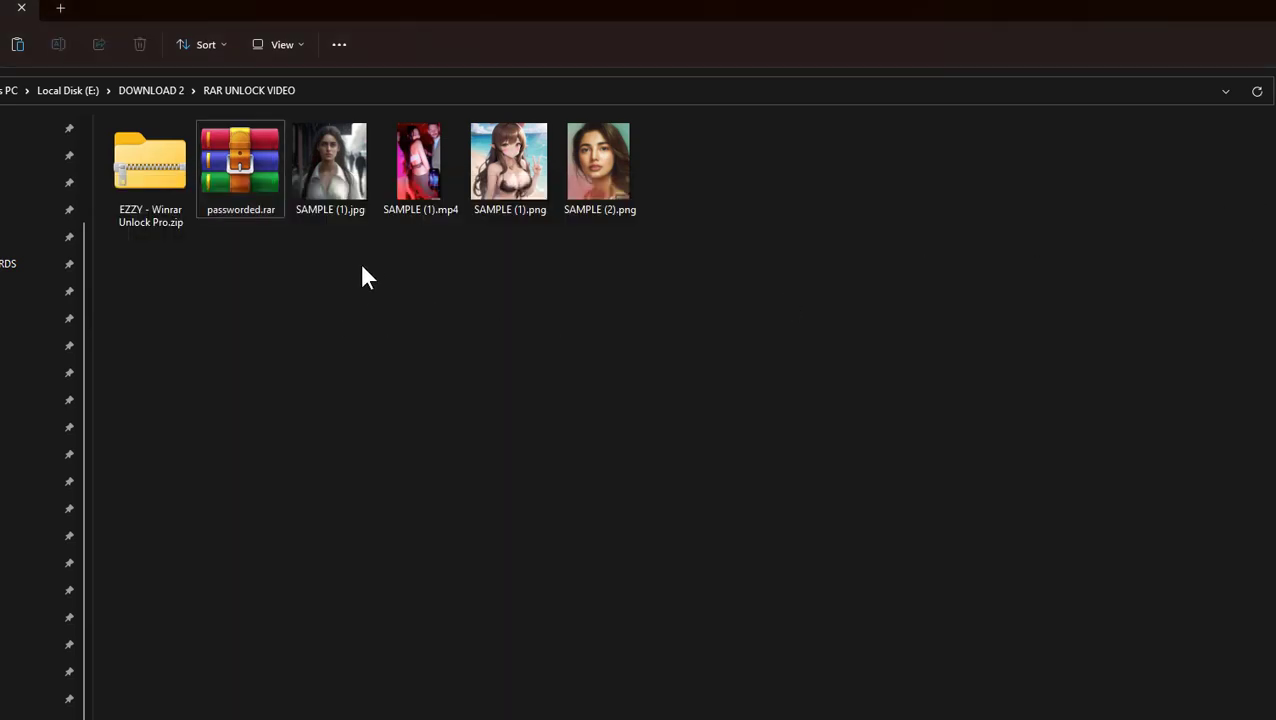
pyautogui.click(467, 92)
# Step: Load passworded.rar from the RAR UNLOCK VIDEO folder into the online unlocker
pyautogui.click(557, 415)
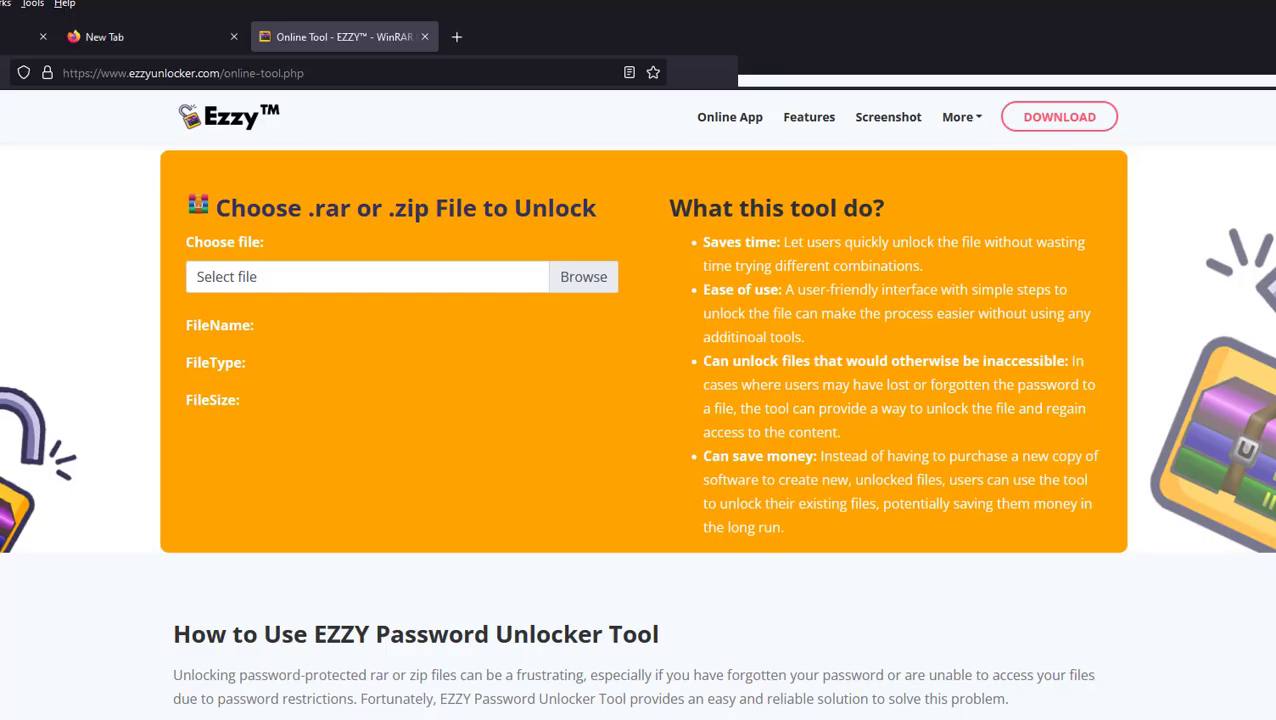
pyautogui.click(528, 284)
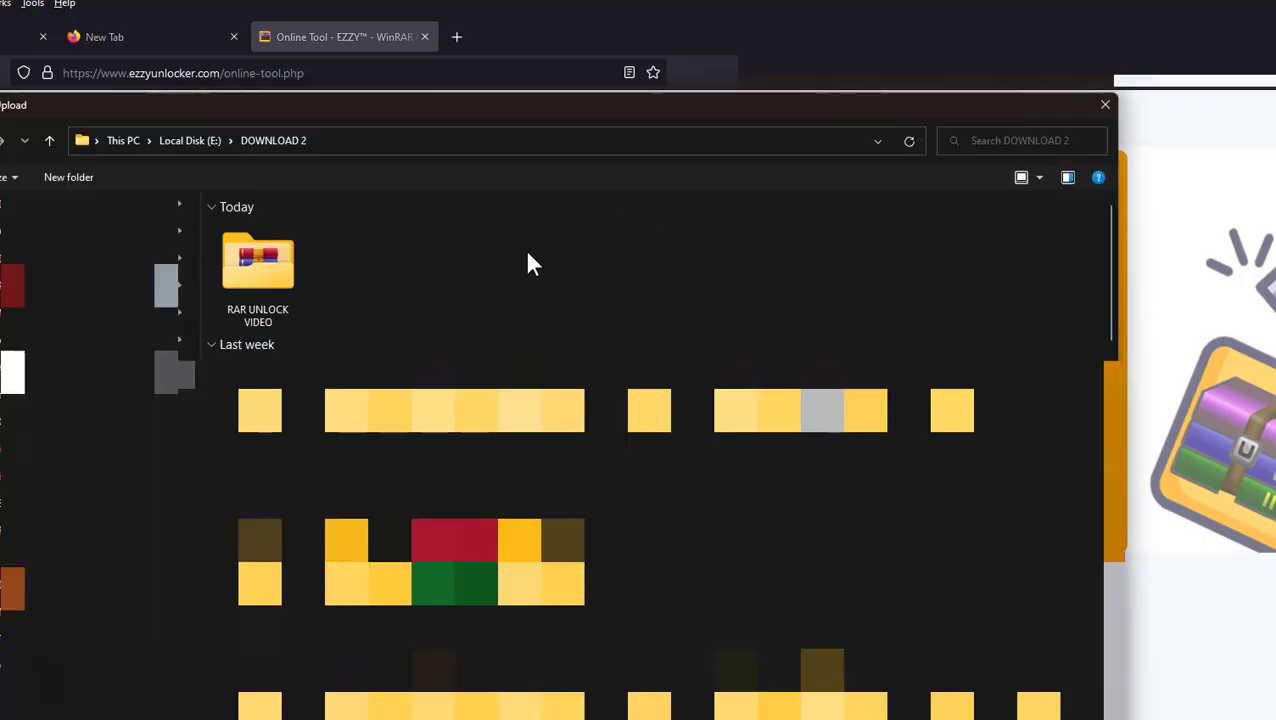
pyautogui.doubleClick(259, 269)
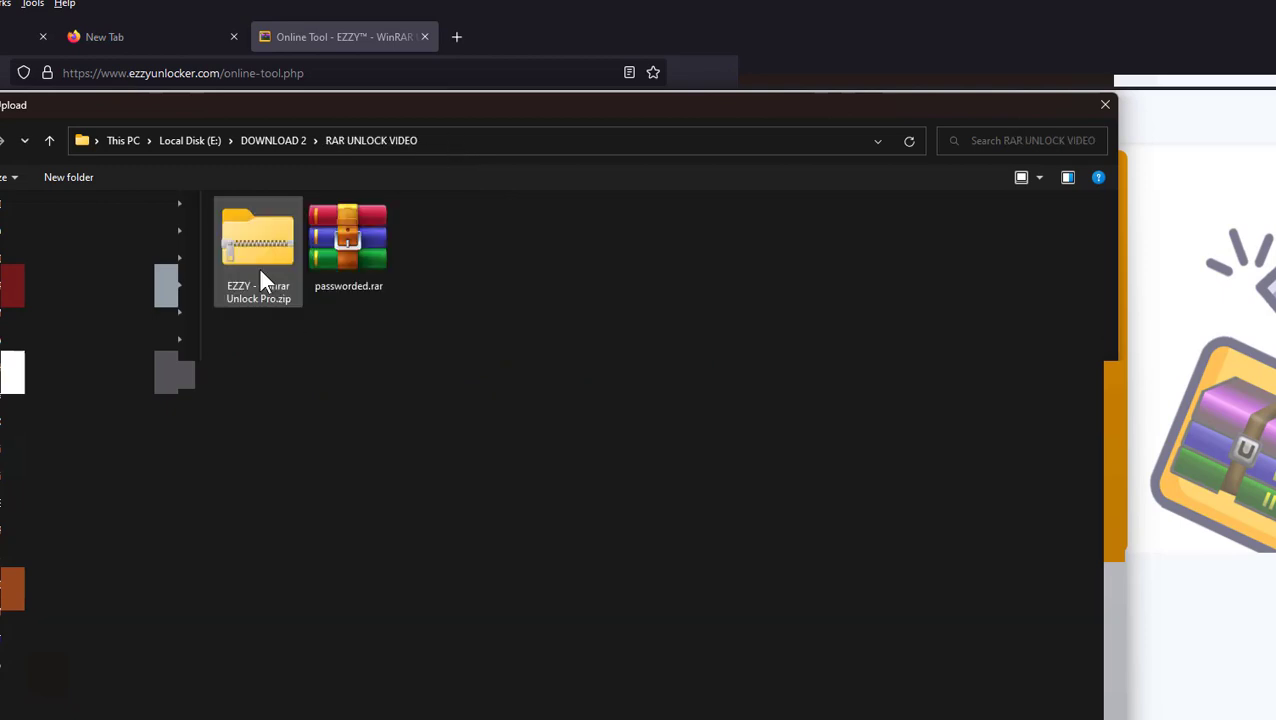
pyautogui.click(356, 241)
pyautogui.doubleClick(358, 244)
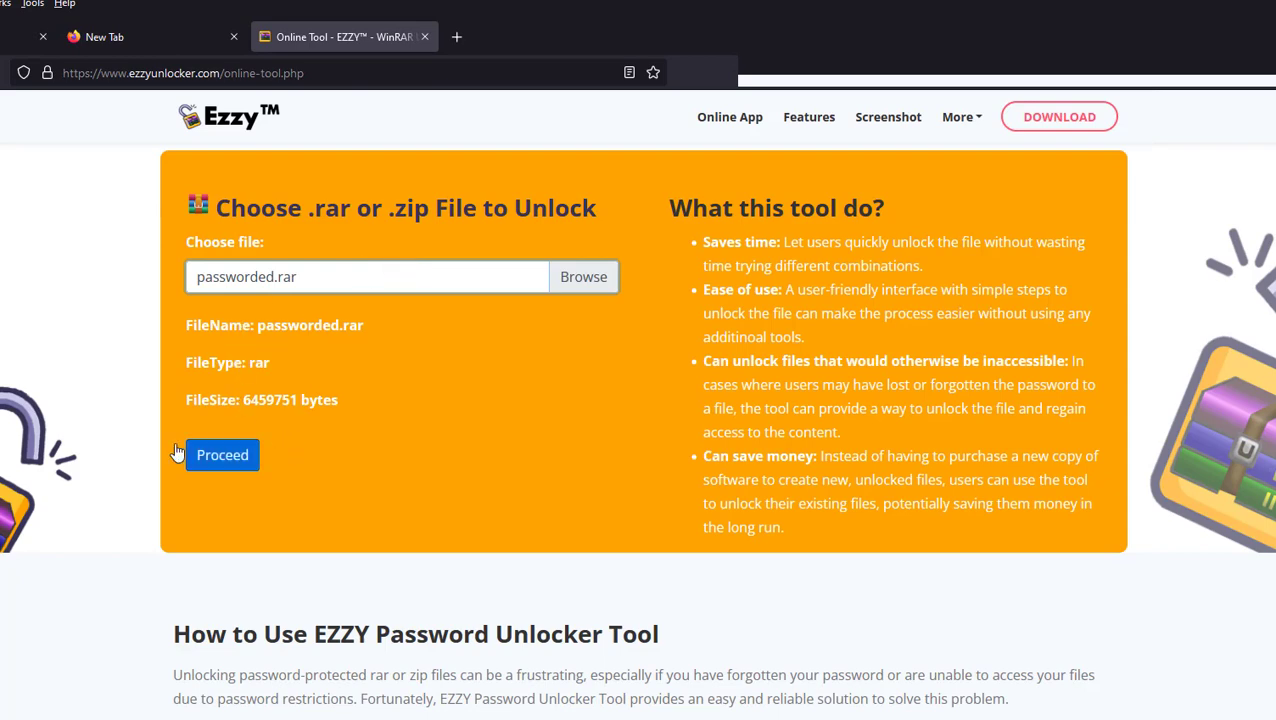
# Step: Proceed and run Unlock file on passworded.rar until it reports File unlocked!
pyautogui.click(216, 458)
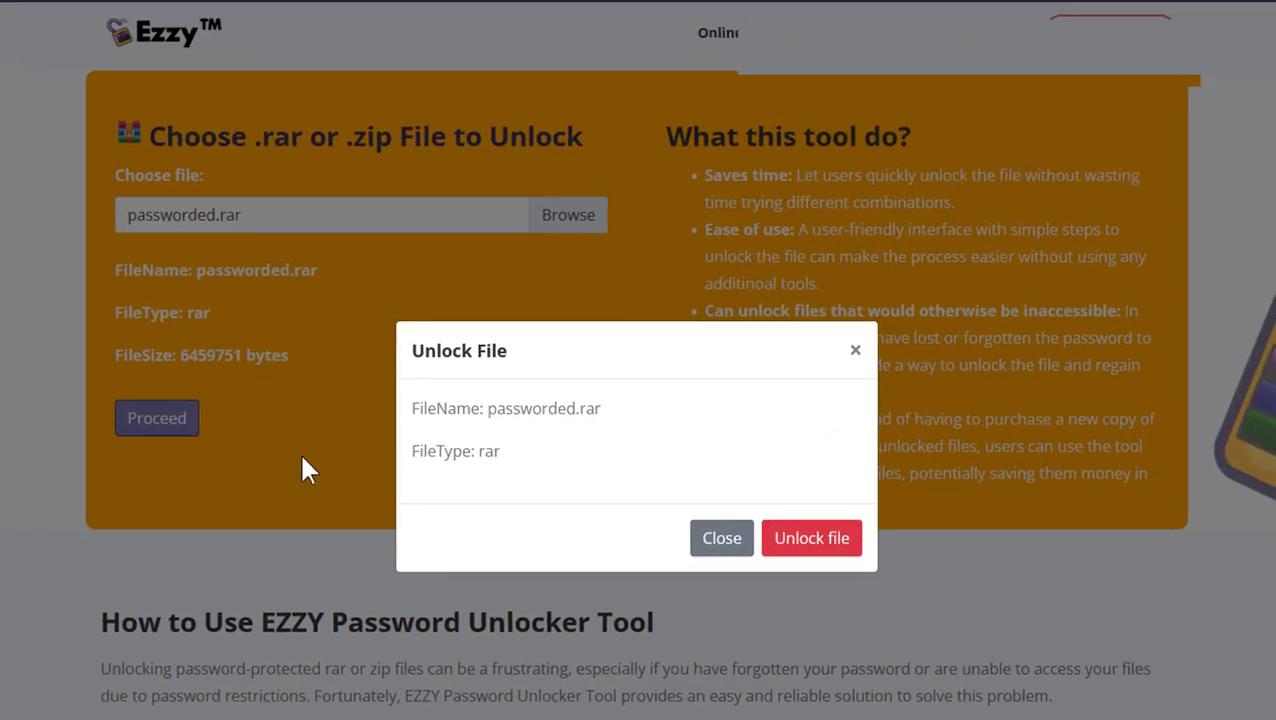
pyautogui.click(806, 567)
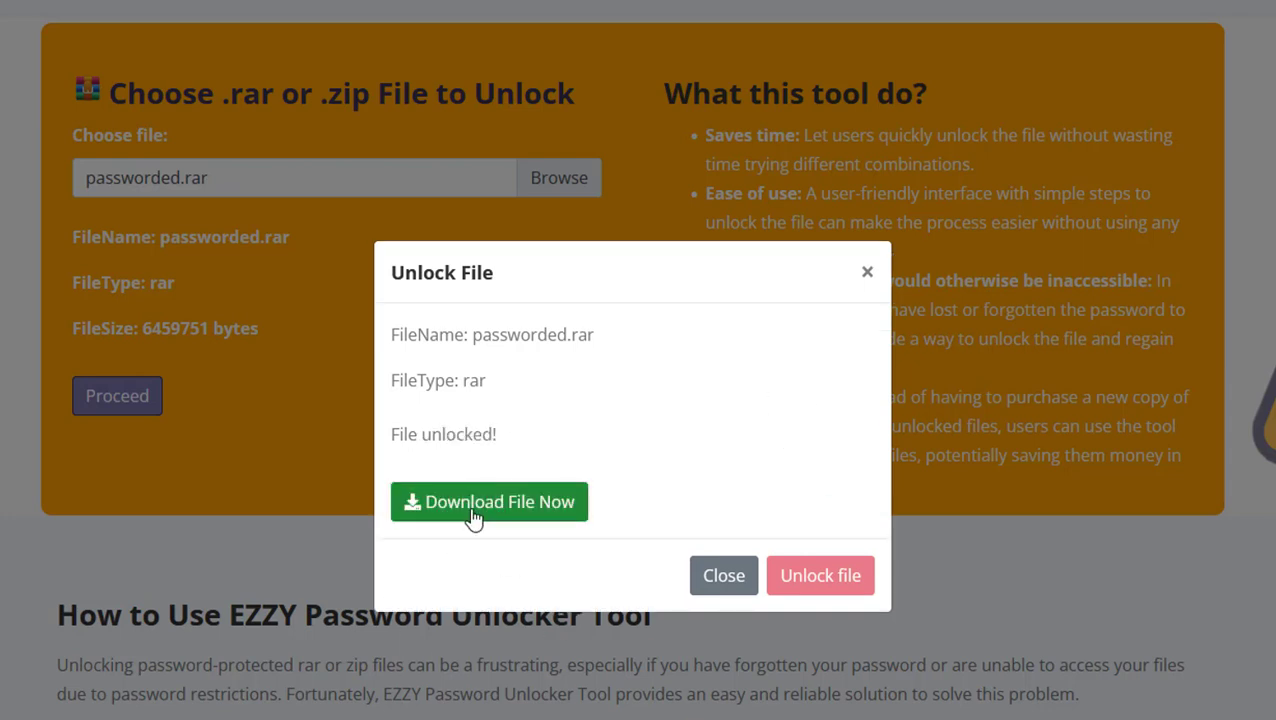
# Step: Download the unlocked passworded.rar into DOWNLOAD 2 and show it in its folder
pyautogui.click(474, 512)
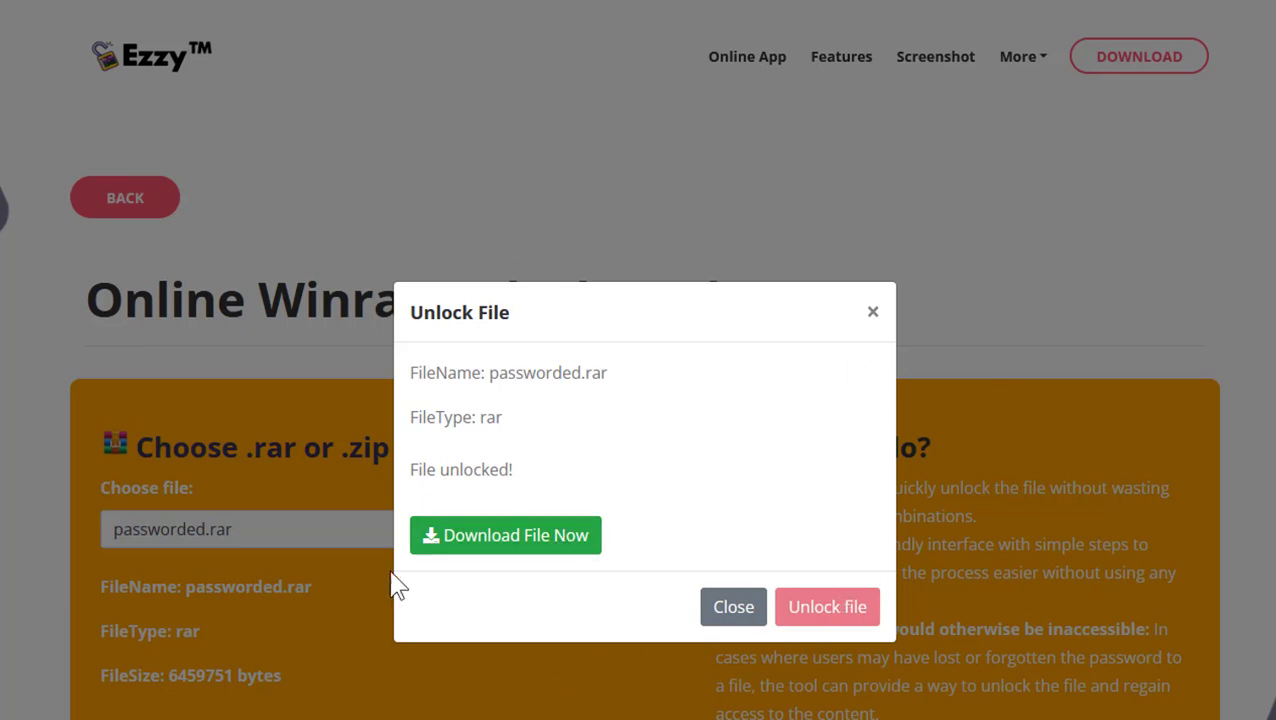
pyautogui.click(503, 555)
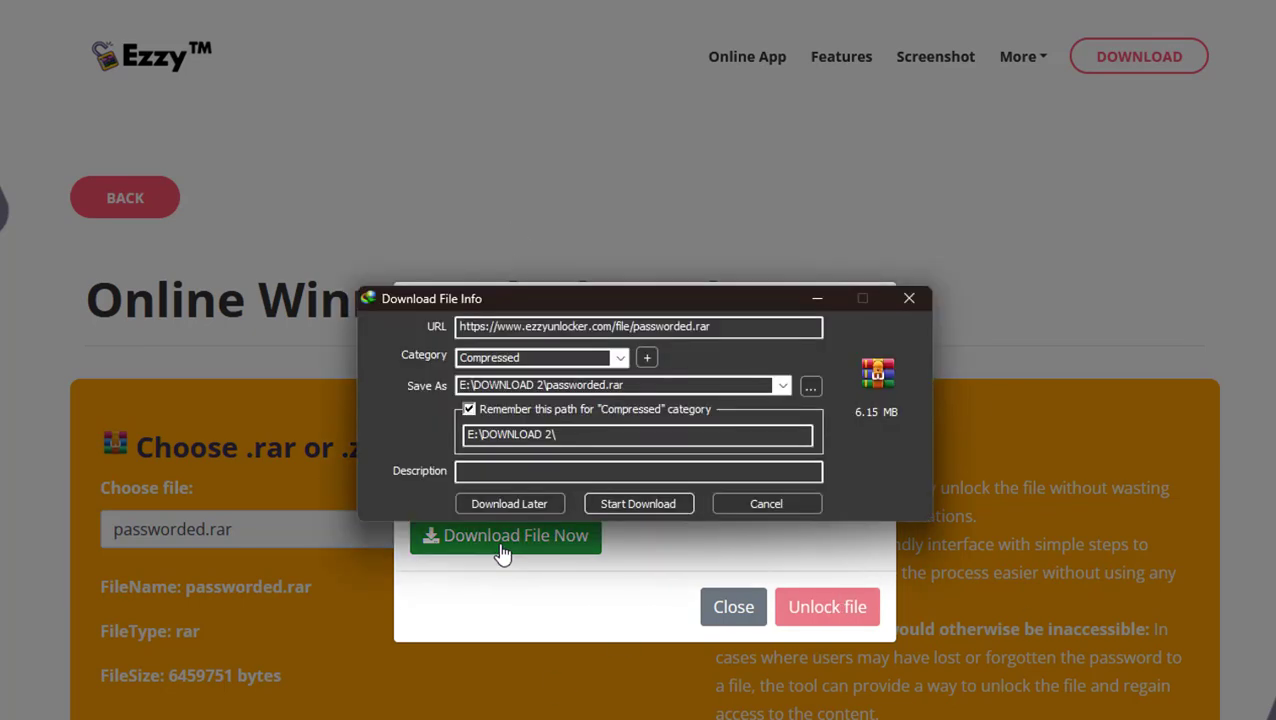
pyautogui.click(634, 503)
pyautogui.click(678, 478)
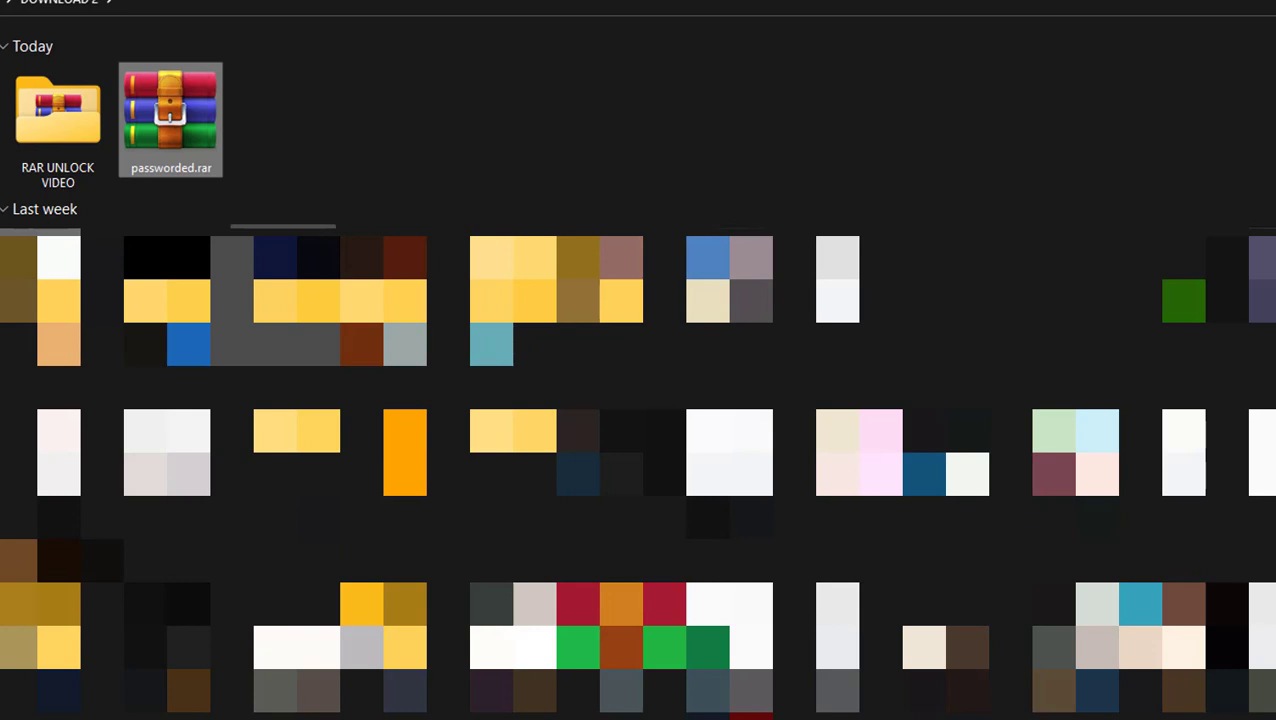
# Step: View SAMPLE (2).png and SAMPLE (1).jpg from the unlocked passworded.rar without a password
pyautogui.doubleClick(176, 110)
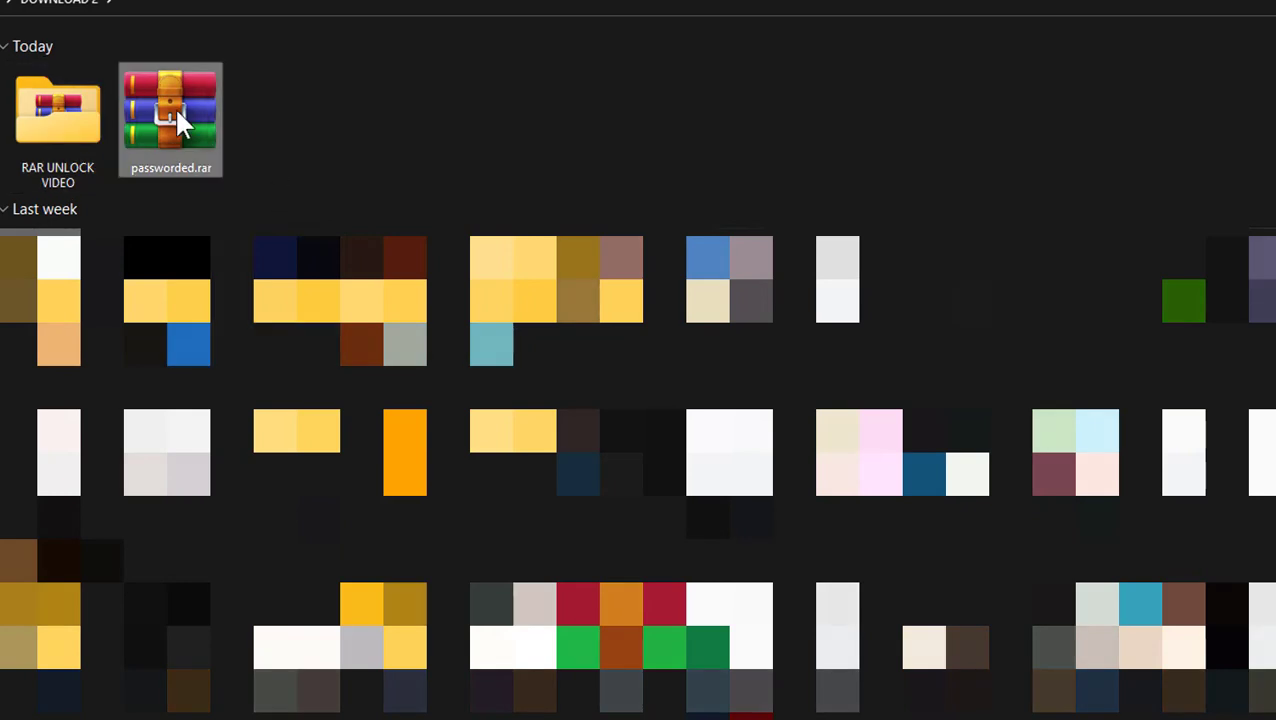
pyautogui.doubleClick(102, 297)
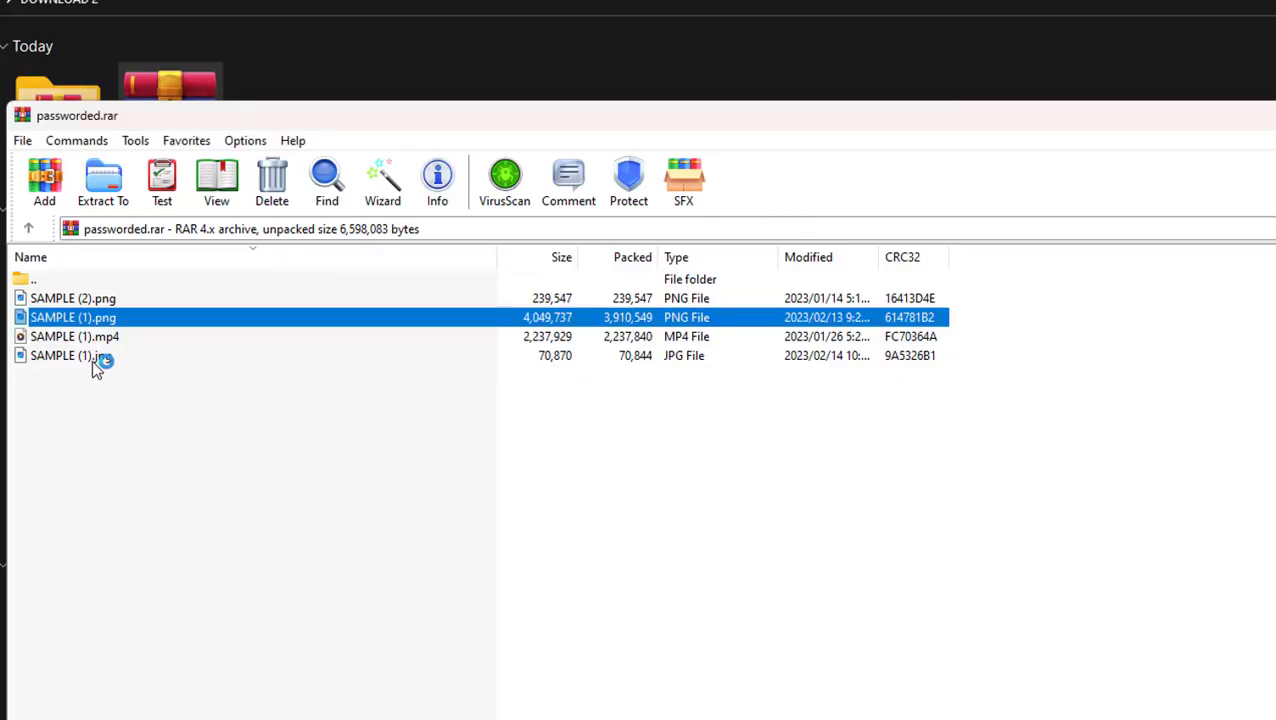
pyautogui.doubleClick(91, 357)
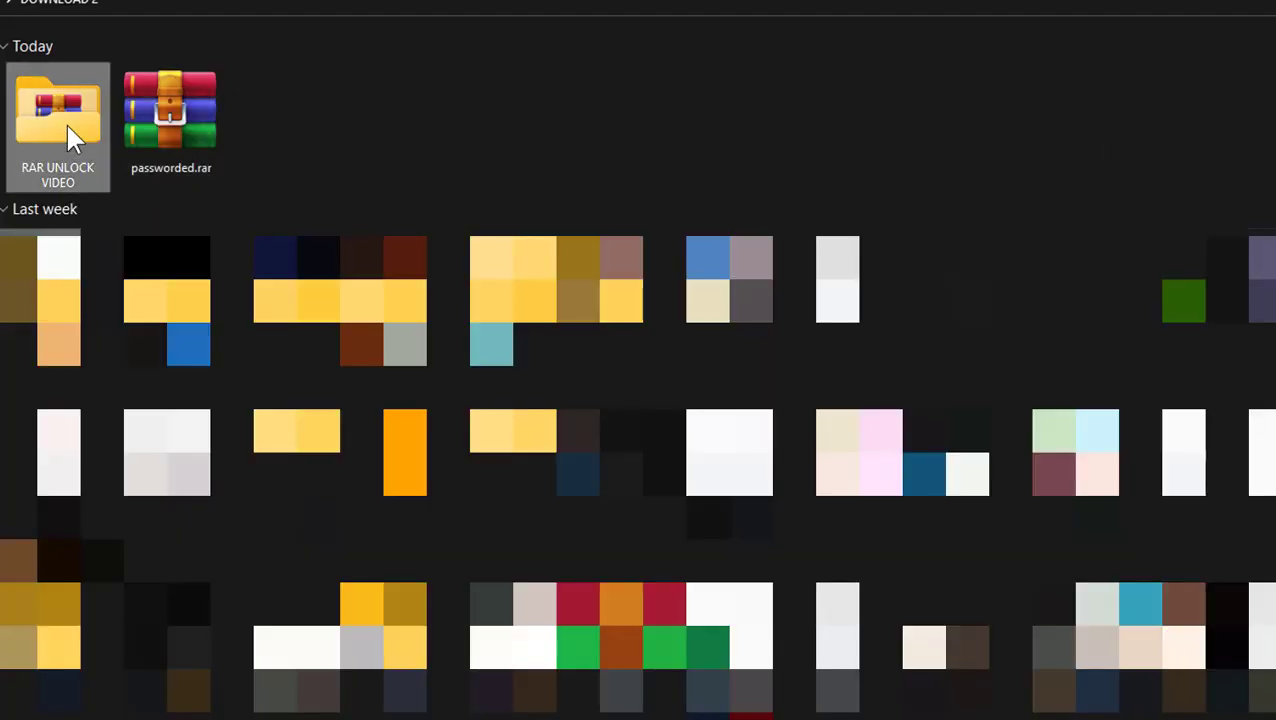
# Step: Confirm the original passworded.rar still asks for a password, then close it
pyautogui.doubleClick(71, 134)
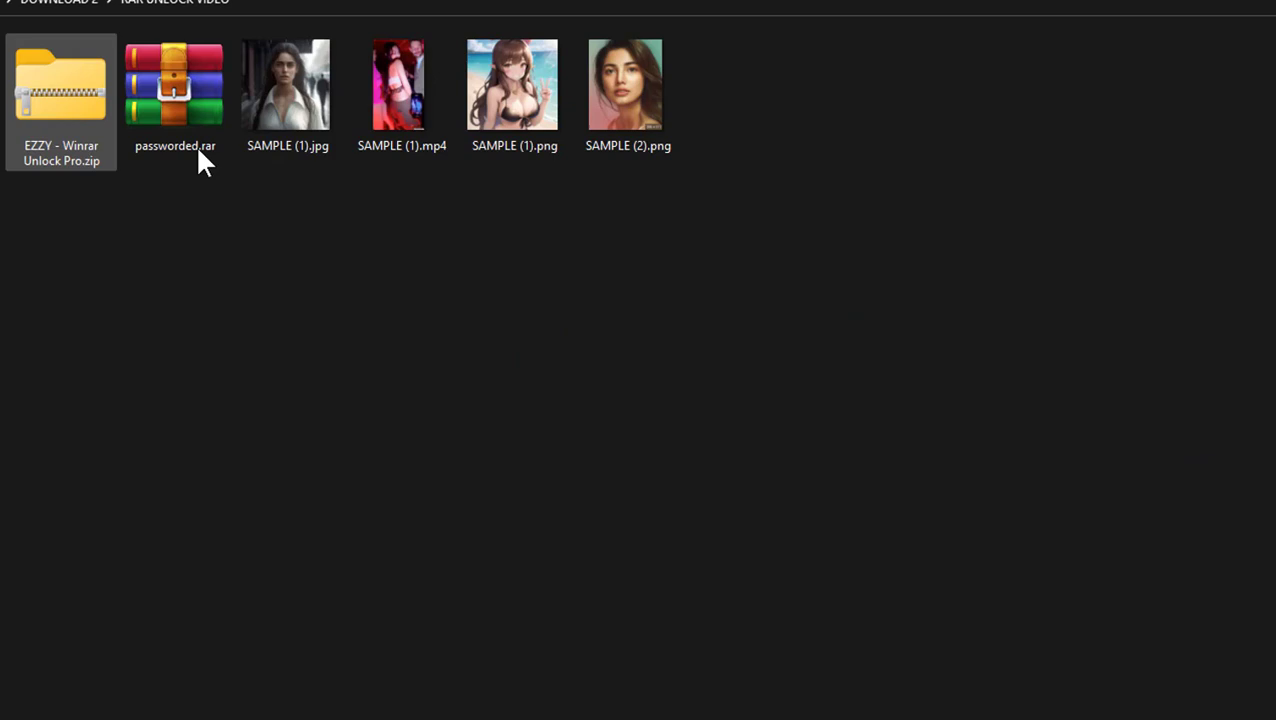
pyautogui.click(182, 82)
pyautogui.doubleClick(182, 82)
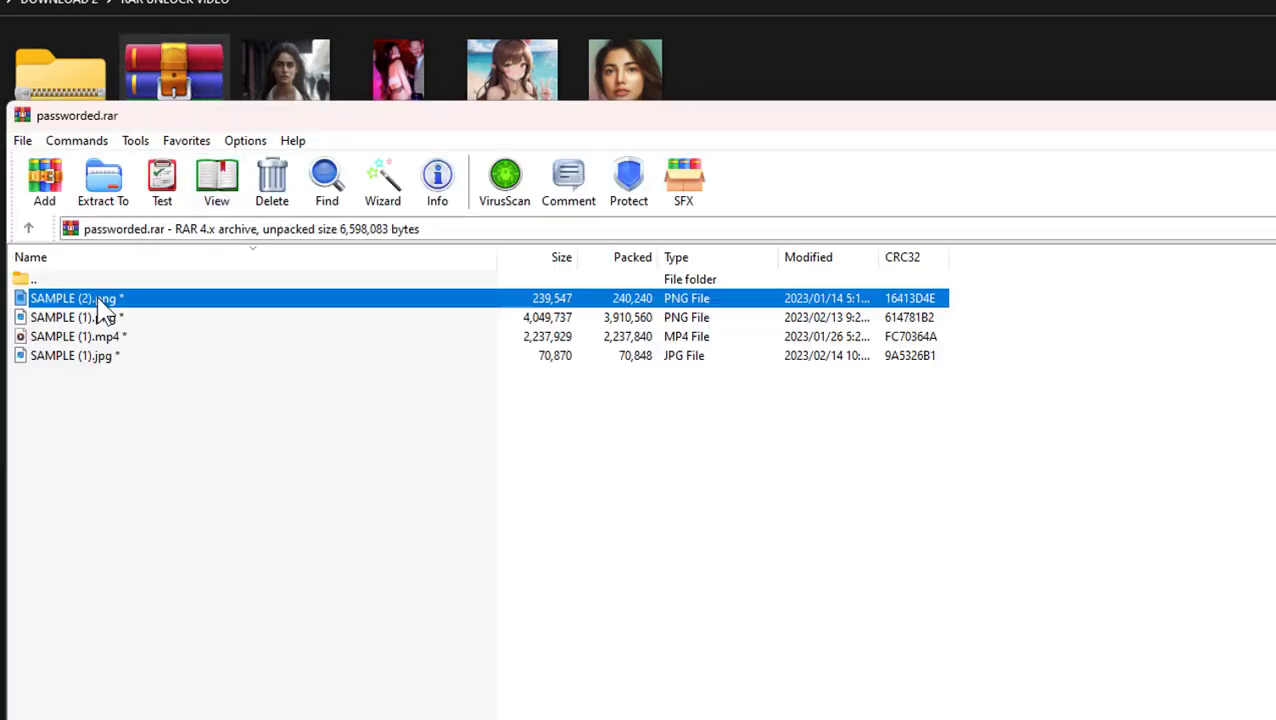
pyautogui.doubleClick(97, 299)
pyautogui.click(867, 306)
pyautogui.press('Escape')
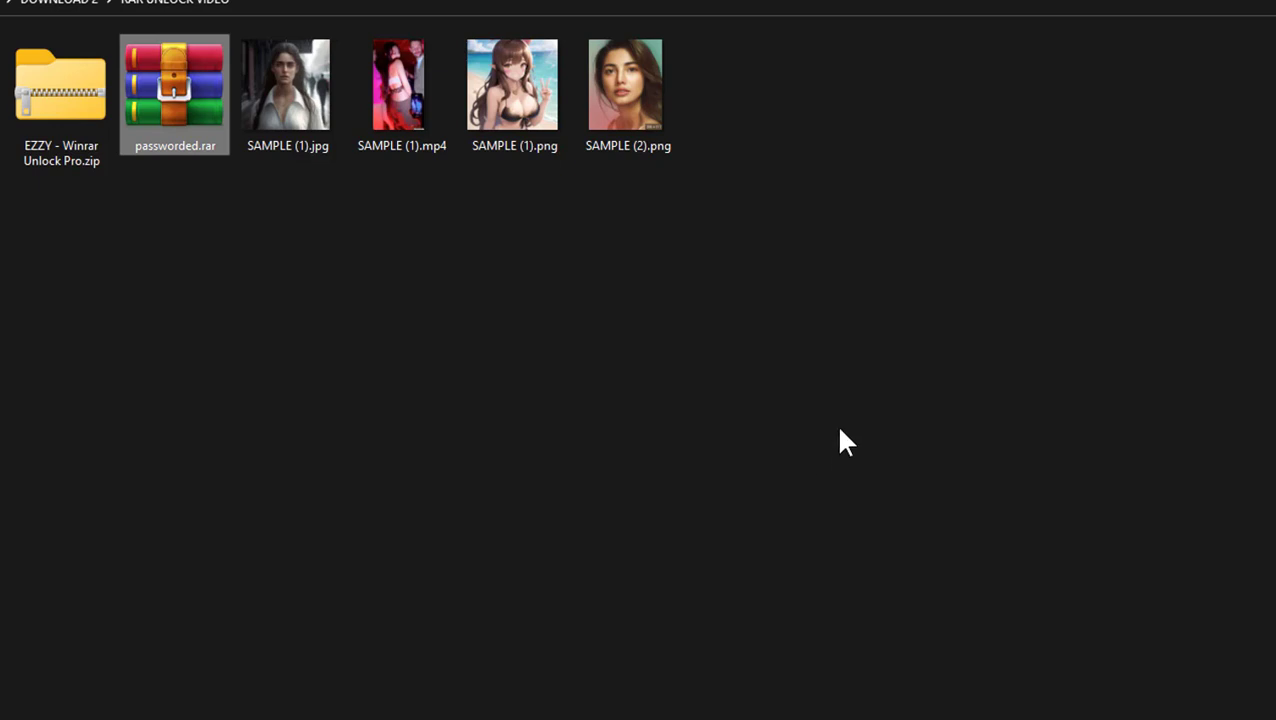
# Step: Upload TestFile.zip from RAR UNLOCKER DESTKOP, which is rejected for exceeding the maximum filesize
pyautogui.click(830, 430)
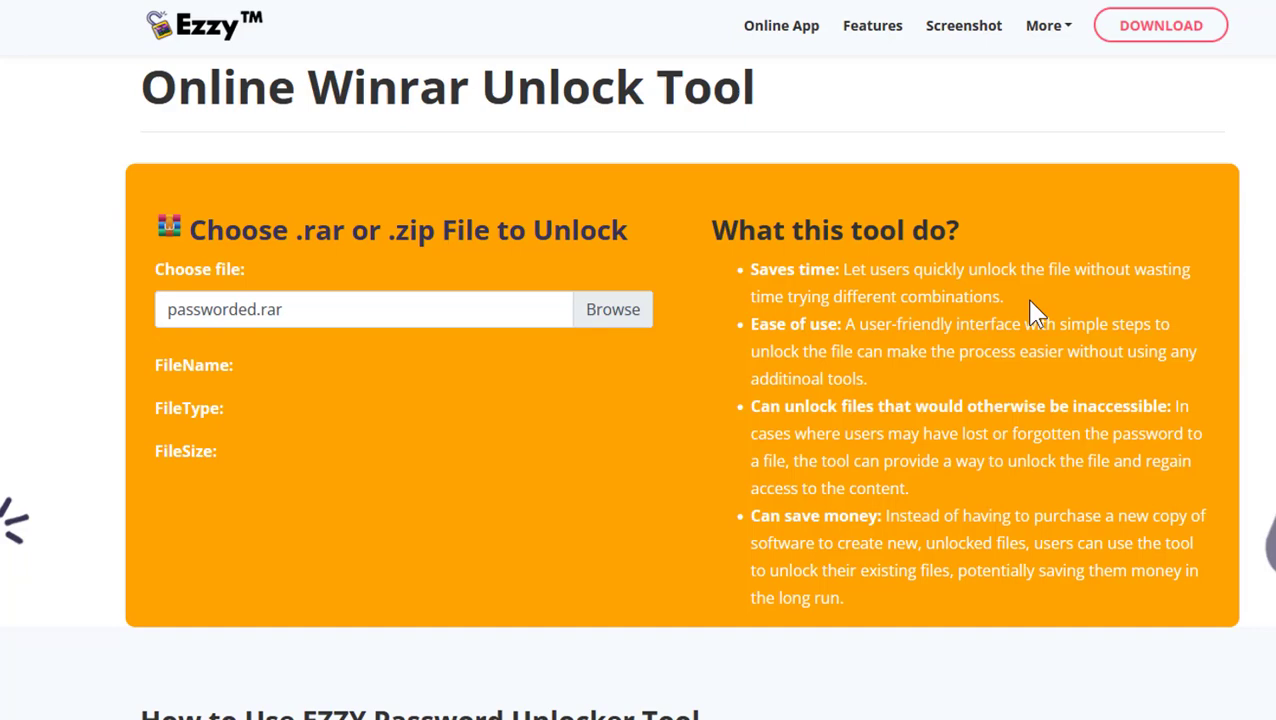
pyautogui.click(600, 327)
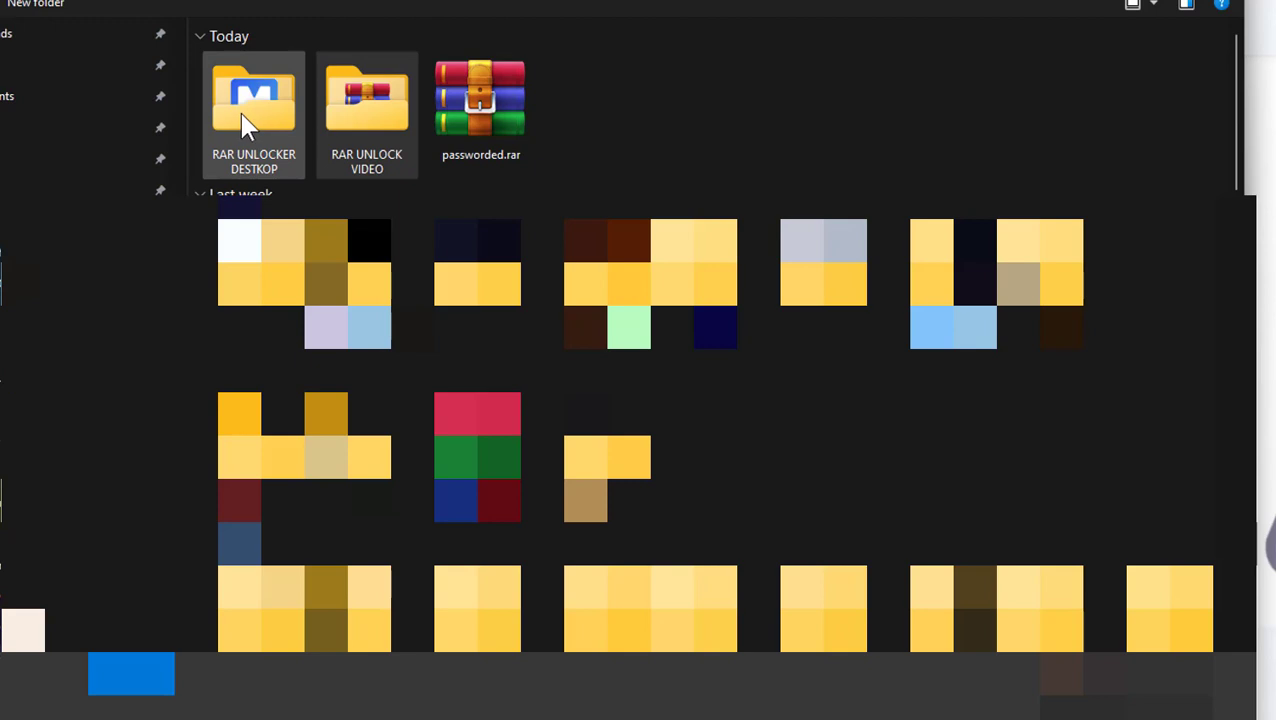
pyautogui.doubleClick(241, 112)
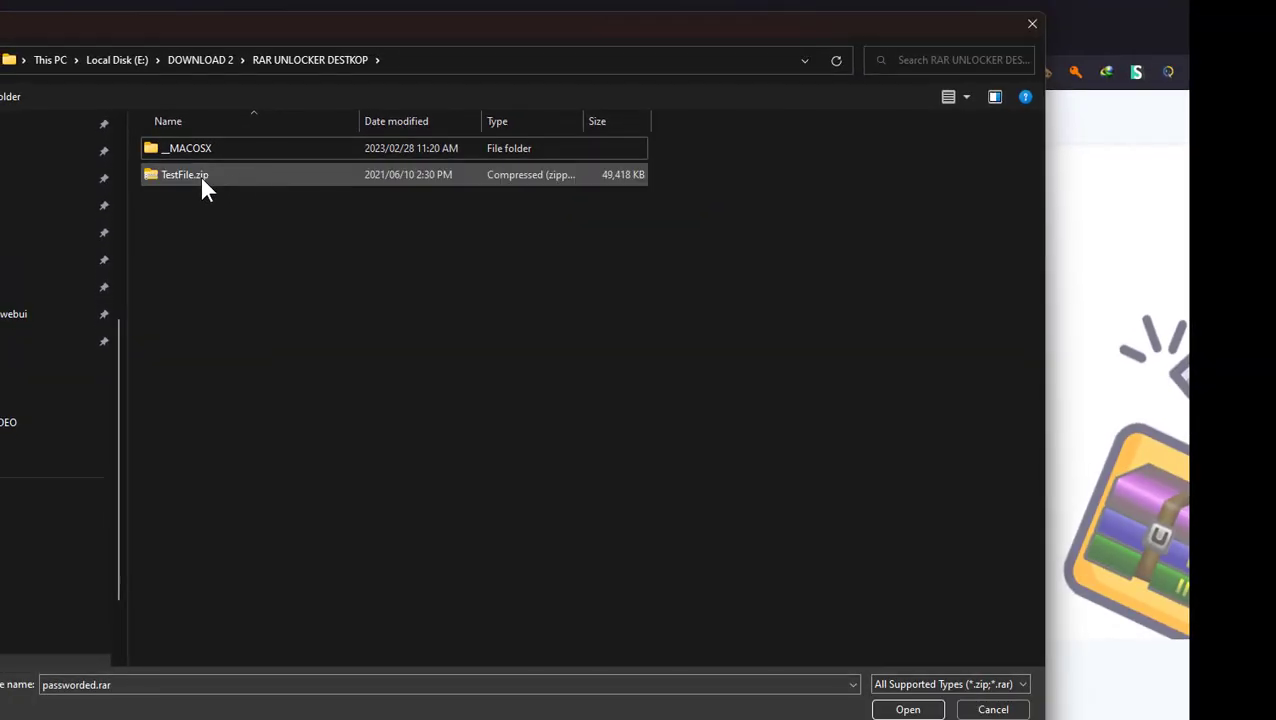
pyautogui.doubleClick(207, 178)
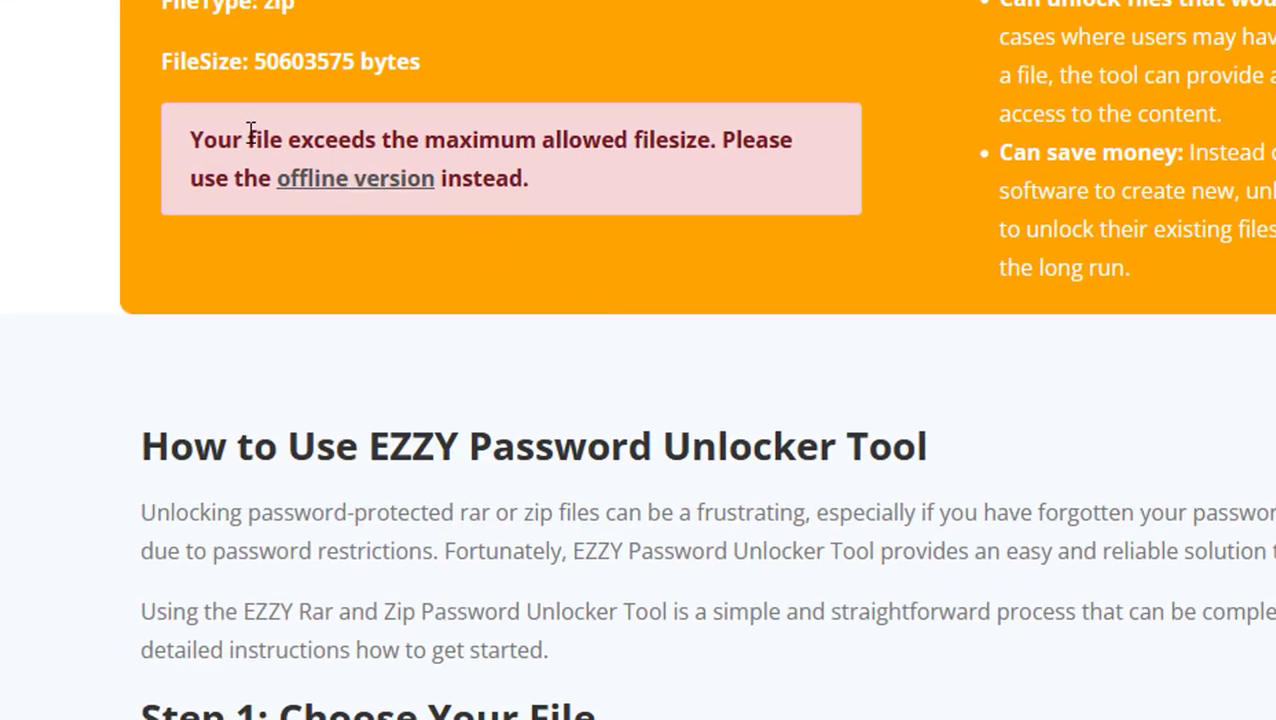
pyautogui.moveTo(246, 140); pyautogui.dragTo(694, 205)
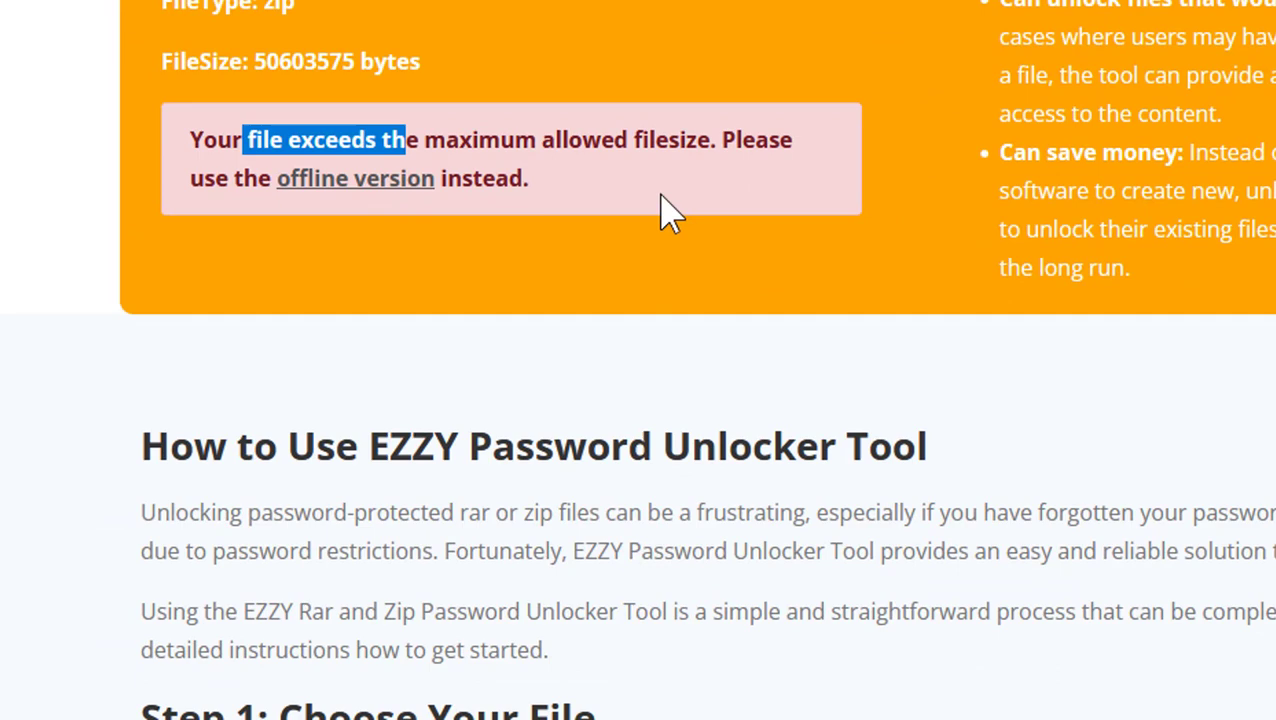
pyautogui.click(690, 205)
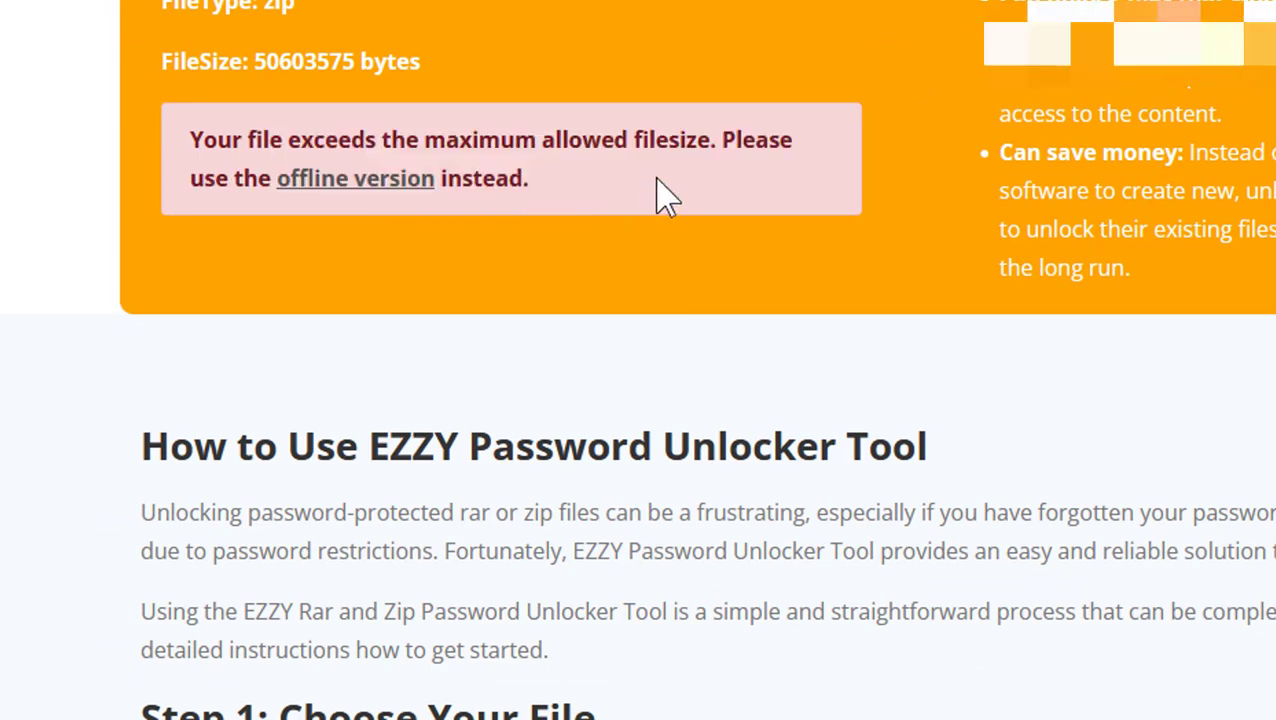
# Step: Follow the offline version link and start downloading the 2.04 MB EZZY - Winrar Unlock Pro.zip
pyautogui.click(370, 190)
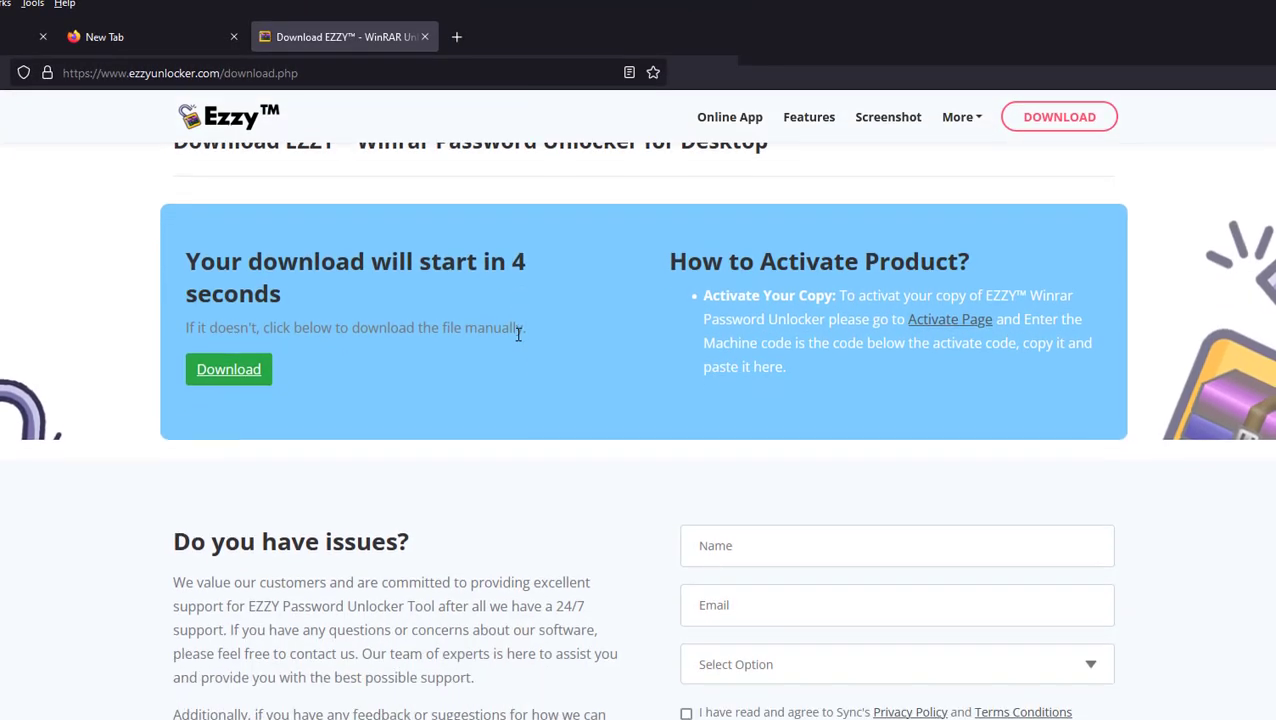
pyautogui.scroll(1, 518, 333)
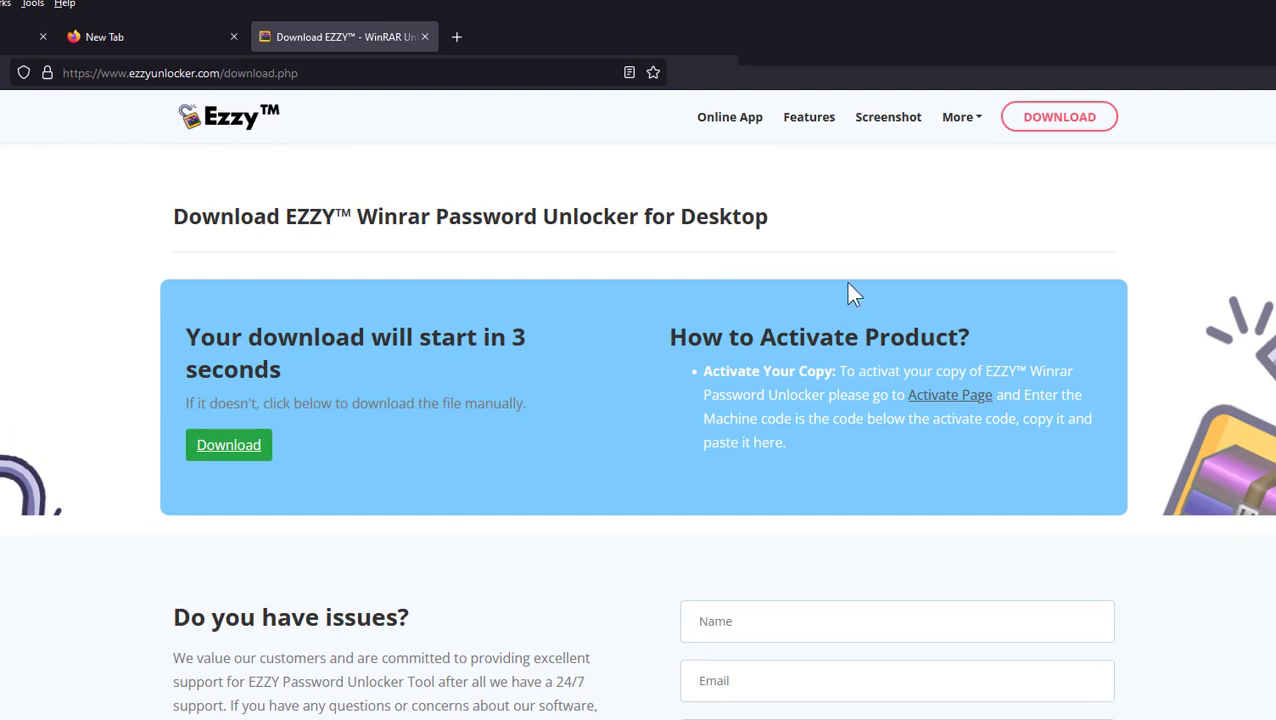
pyautogui.moveTo(272, 214); pyautogui.dragTo(667, 214)
pyautogui.click(800, 252)
pyautogui.click(218, 447)
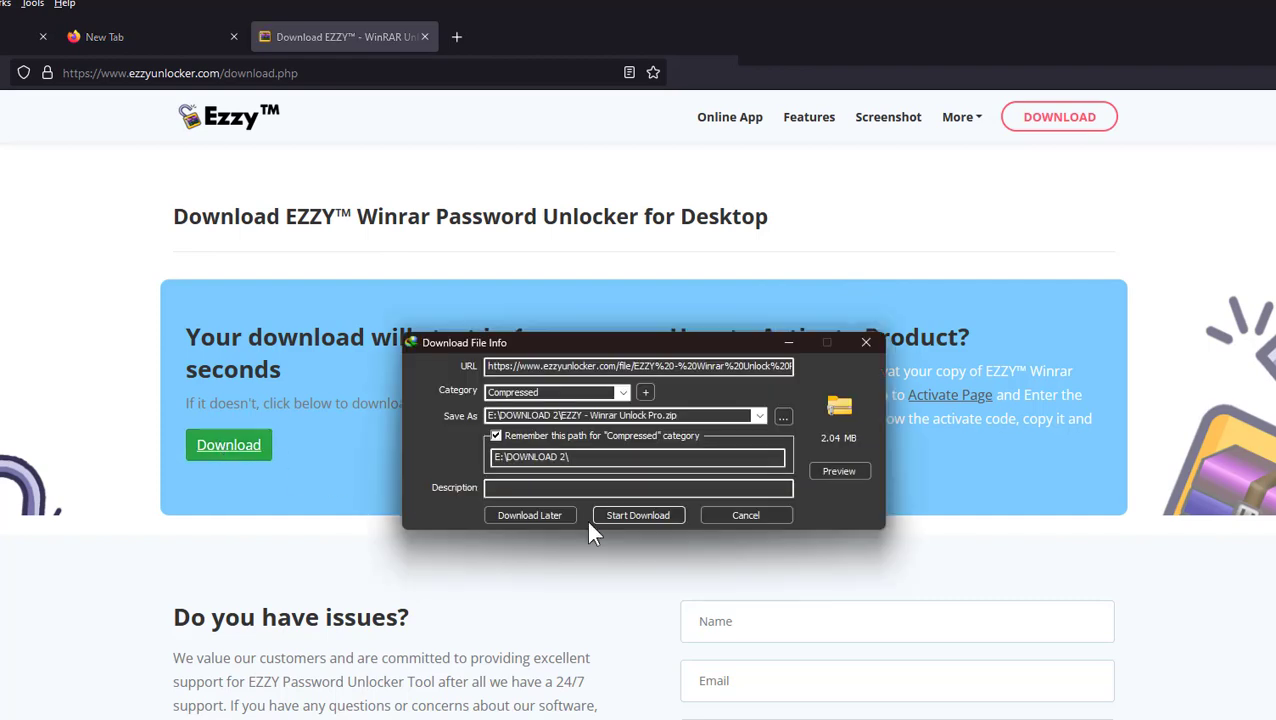